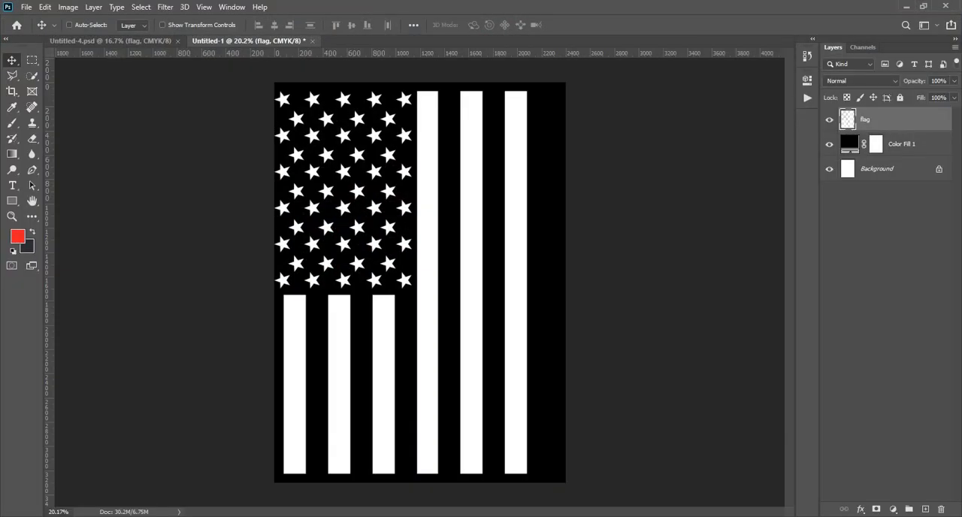
# - Close the Untitled-1 flag document without saving its changes
pyautogui.click(141, 41)
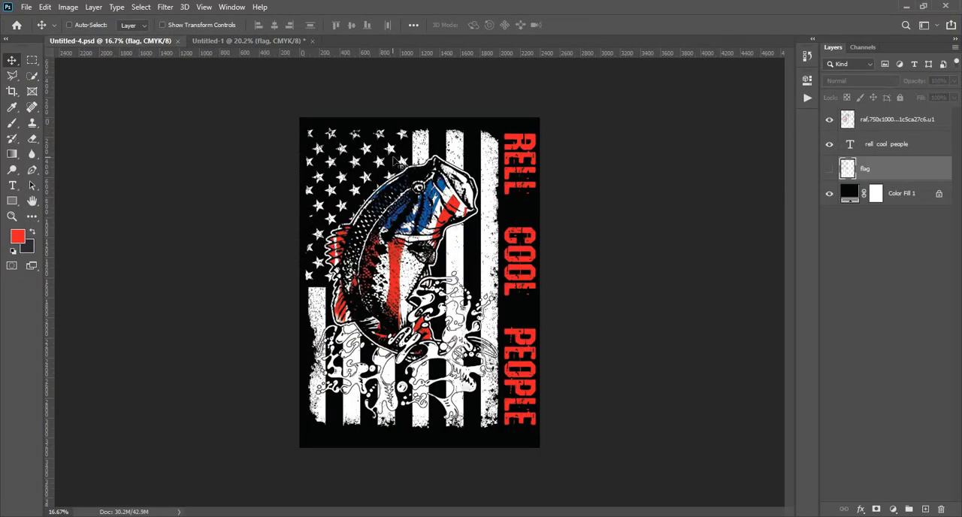
pyautogui.click(313, 41)
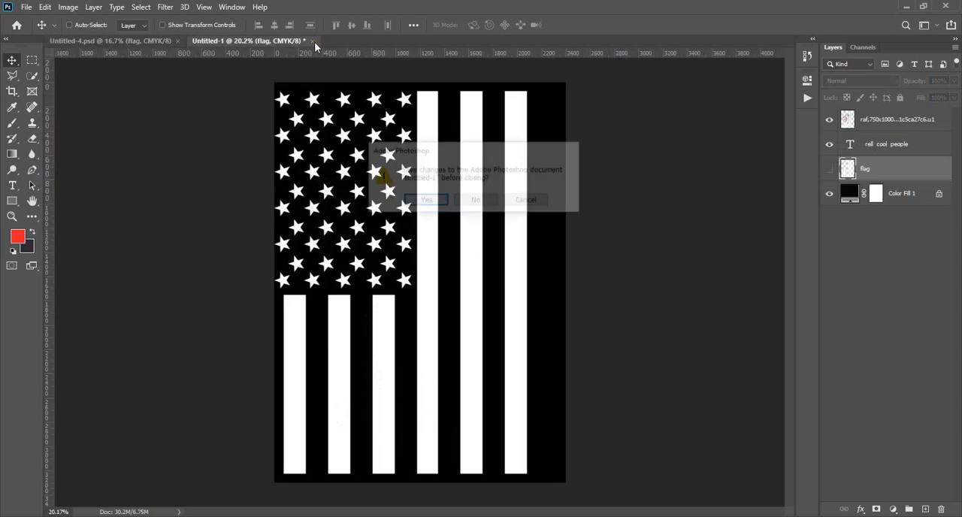
pyautogui.click(471, 199)
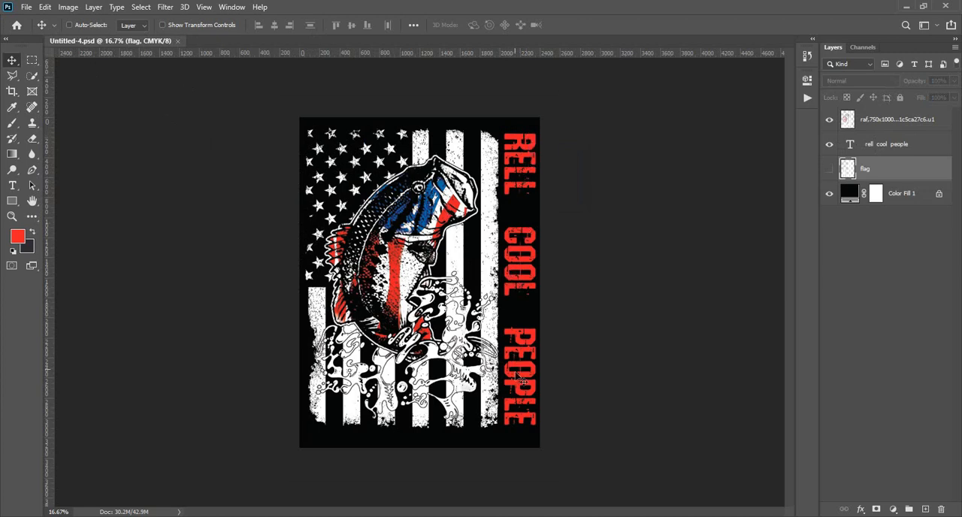
# - Set up a new portrait document of 2400 × 3300 pixels at 300 pixels/inch in CMYK Color mode
pyautogui.click(24, 8)
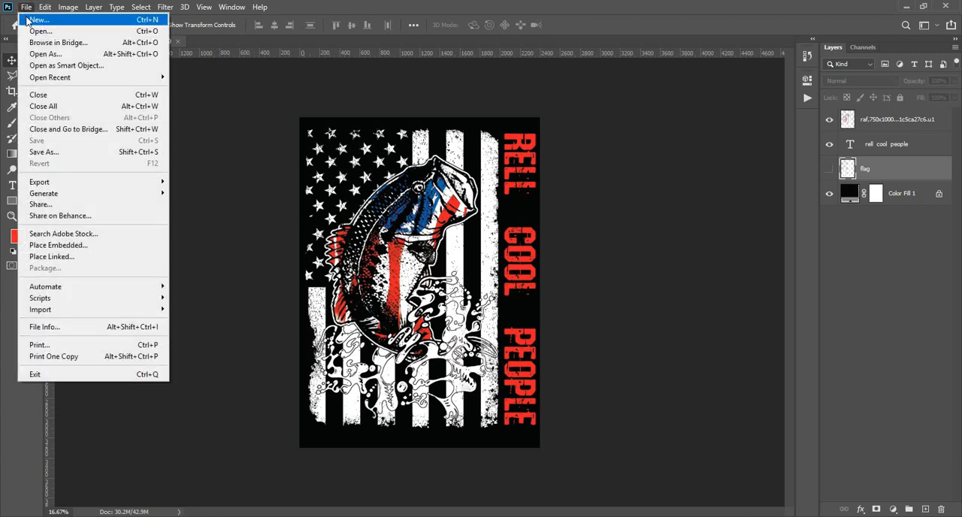
pyautogui.click(34, 19)
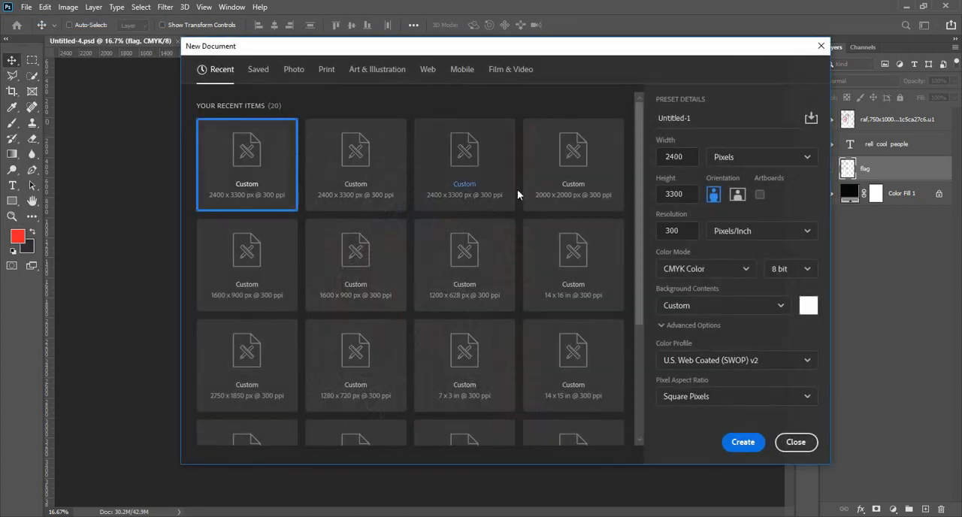
pyautogui.click(684, 159)
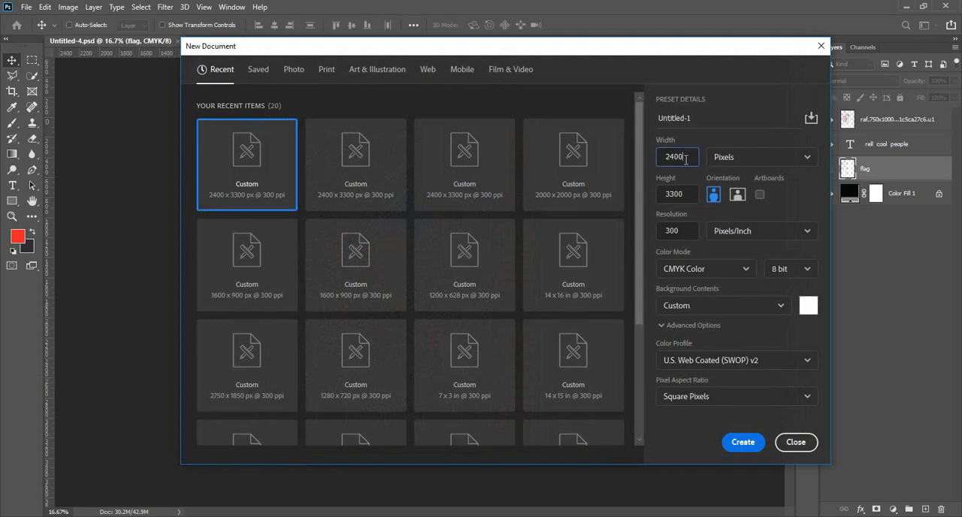
pyautogui.moveTo(682, 159); pyautogui.dragTo(665, 157)
pyautogui.click(675, 197)
pyautogui.moveTo(681, 196); pyautogui.dragTo(660, 195)
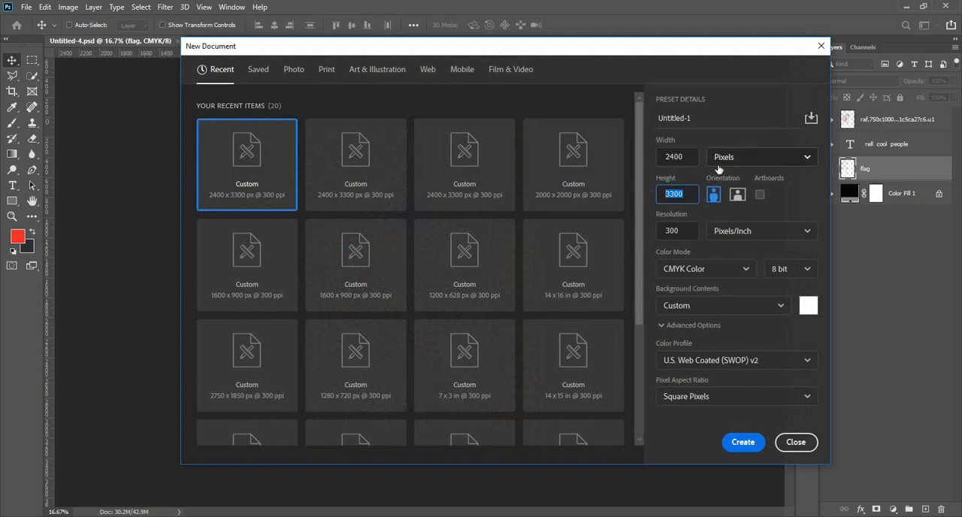
pyautogui.click(681, 230)
pyautogui.moveTo(683, 230); pyautogui.dragTo(667, 230)
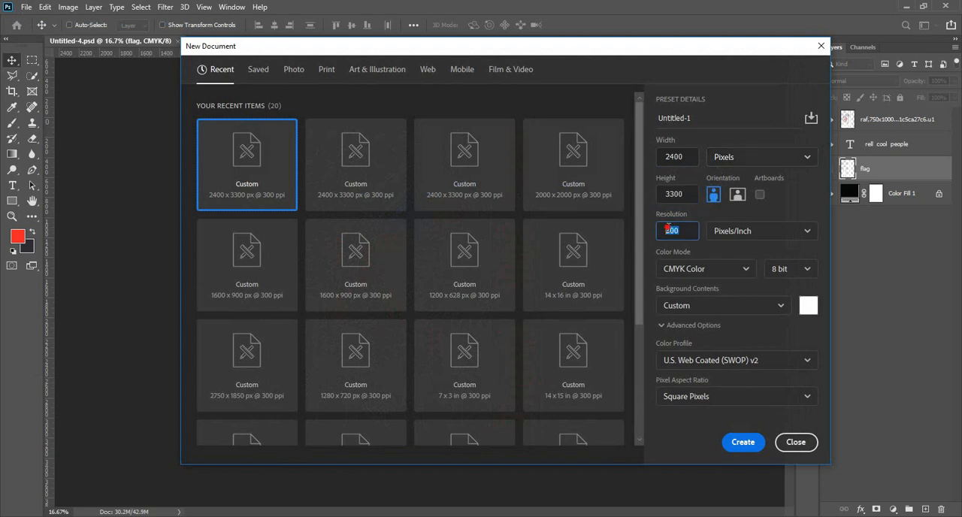
pyautogui.click(689, 269)
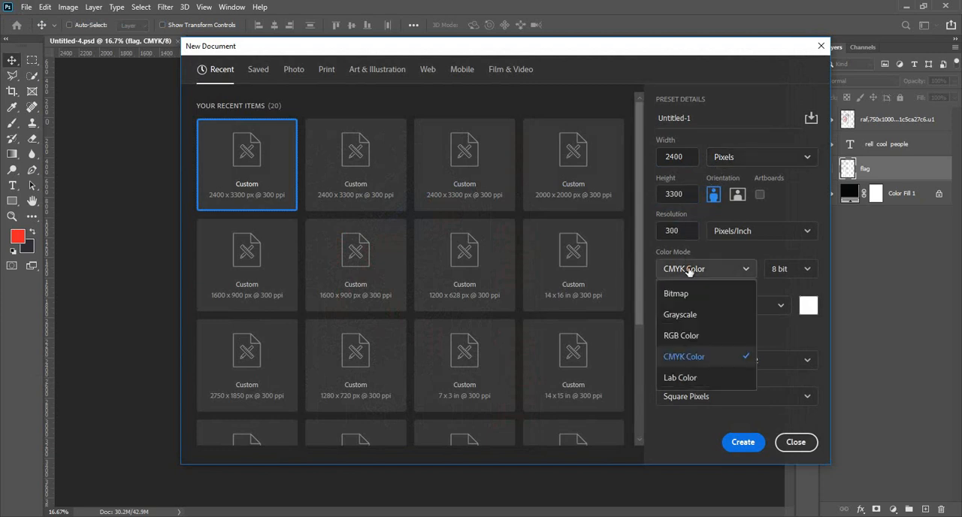
pyautogui.click(692, 357)
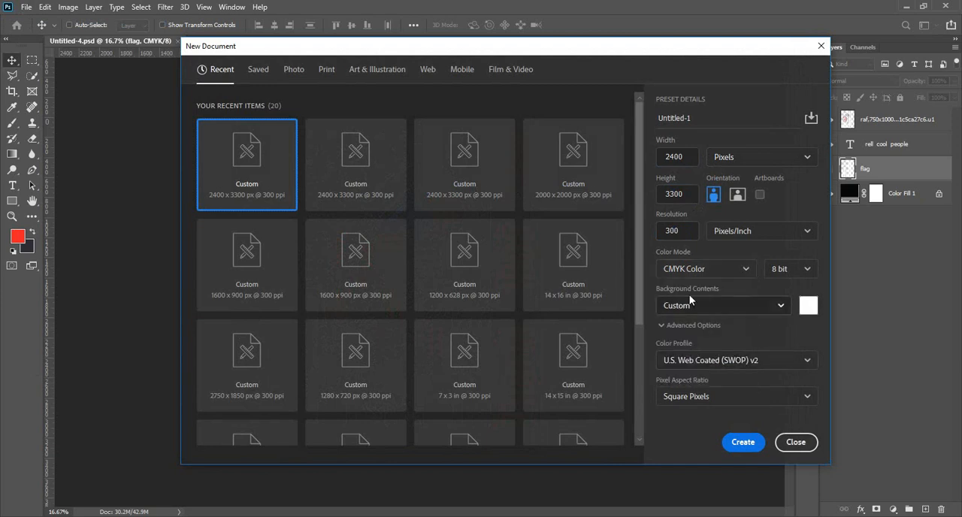
# - Give the new document a black background, create it and dock its window beside the open design
pyautogui.click(807, 307)
pyautogui.moveTo(603, 277); pyautogui.dragTo(628, 322)
pyautogui.press('Return')
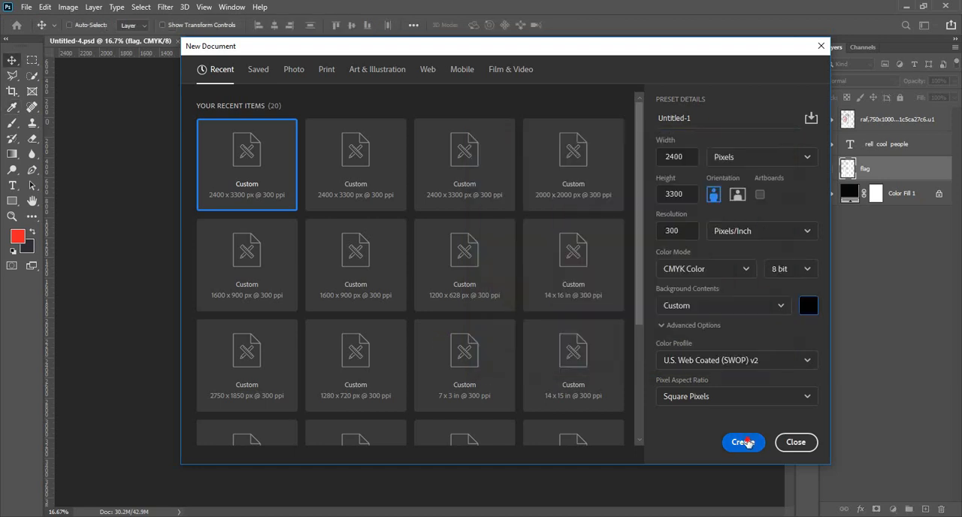
pyautogui.click(744, 443)
pyautogui.moveTo(155, 59); pyautogui.dragTo(275, 46)
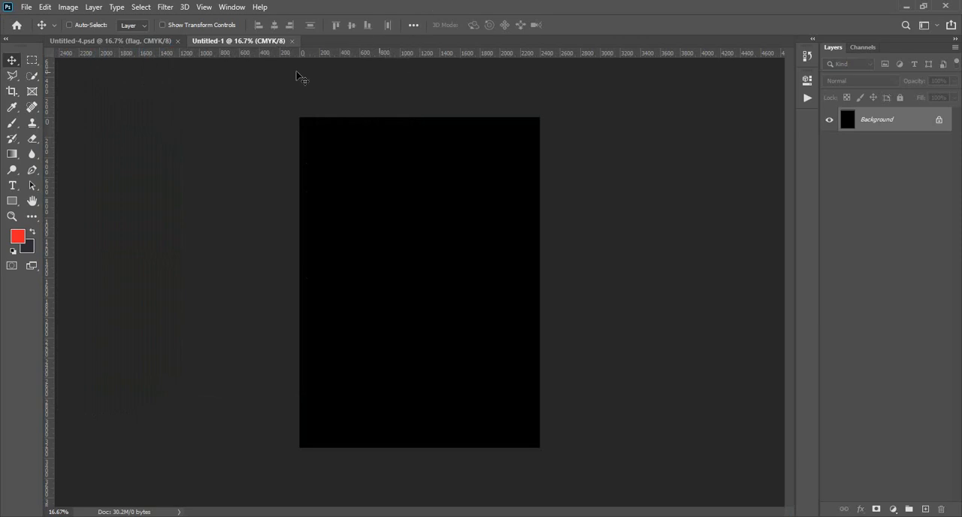
pyautogui.click(161, 43)
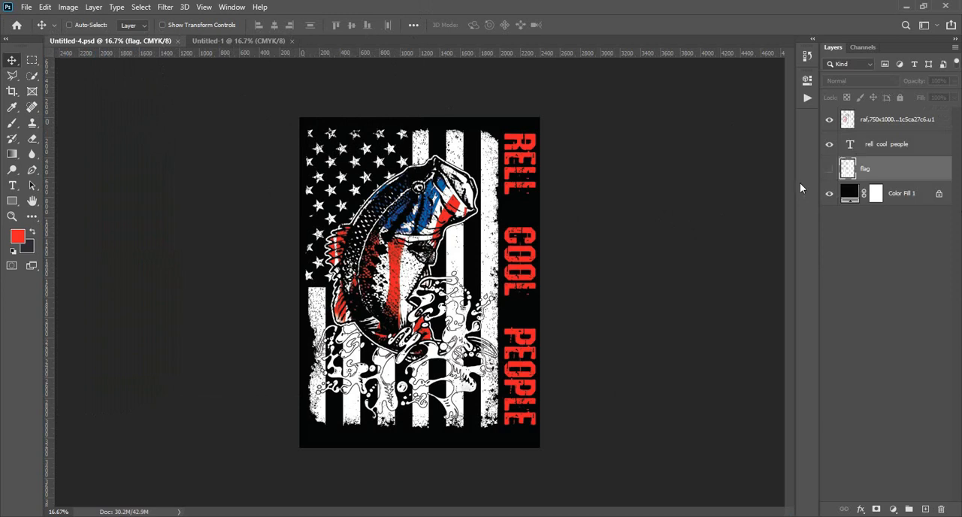
pyautogui.click(223, 42)
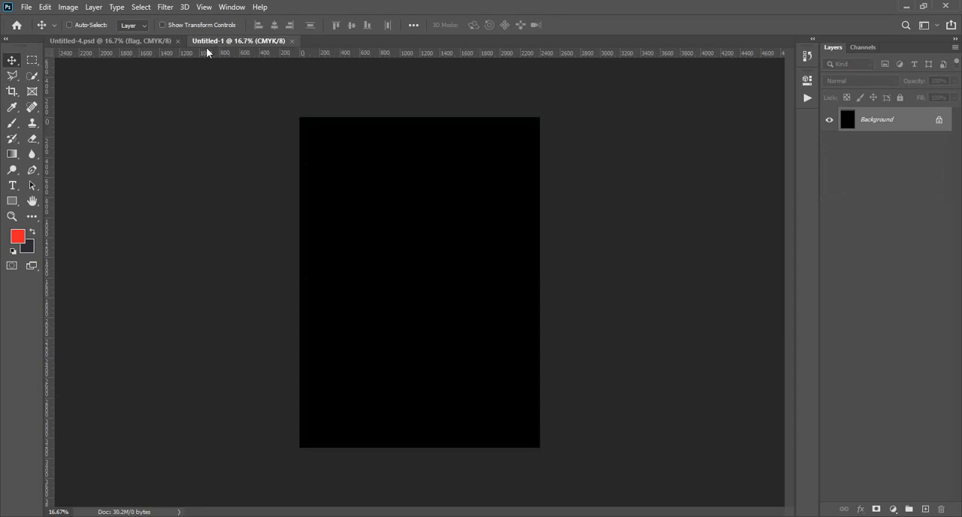
pyautogui.click(132, 40)
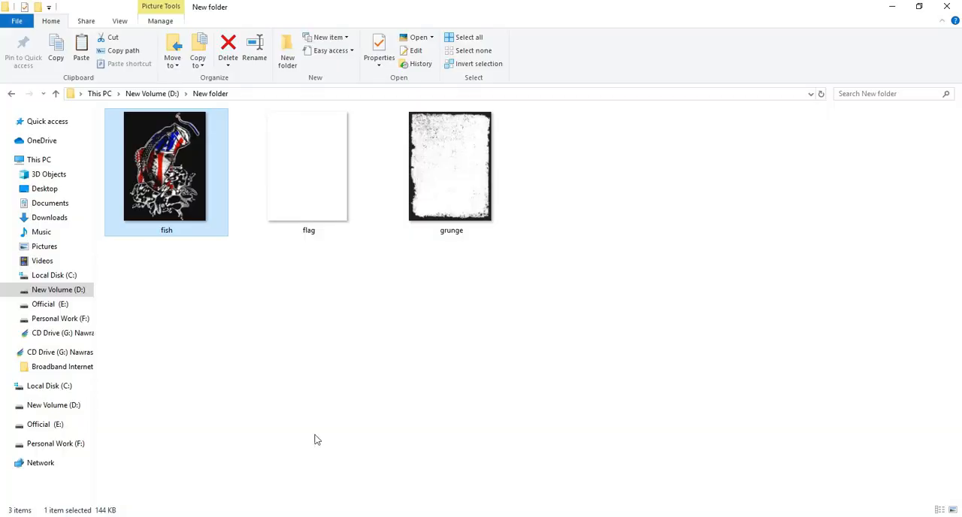
# - Place the flag image from the New folder directory on drive D into the Untitled-1 document
pyautogui.moveTo(330, 218); pyautogui.dragTo(462, 514)
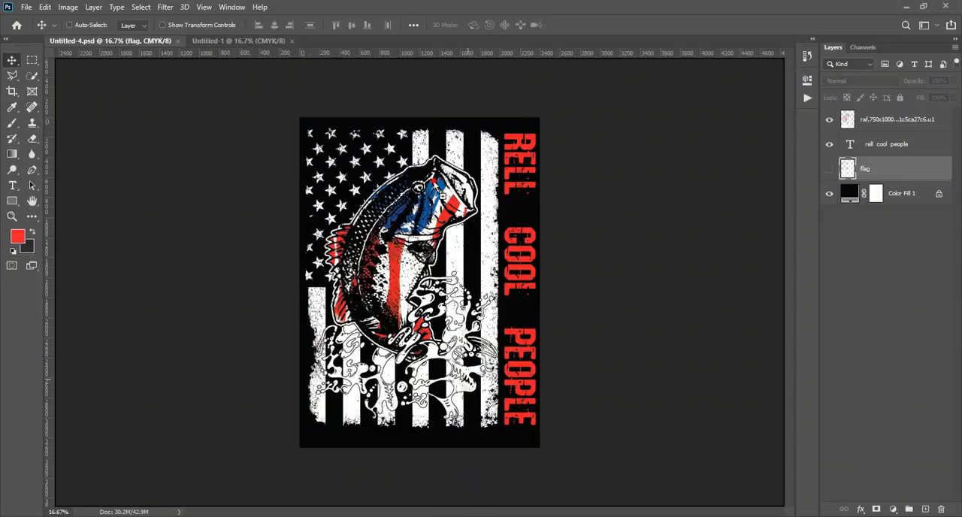
pyautogui.moveTo(442, 194); pyautogui.dragTo(431, 307)
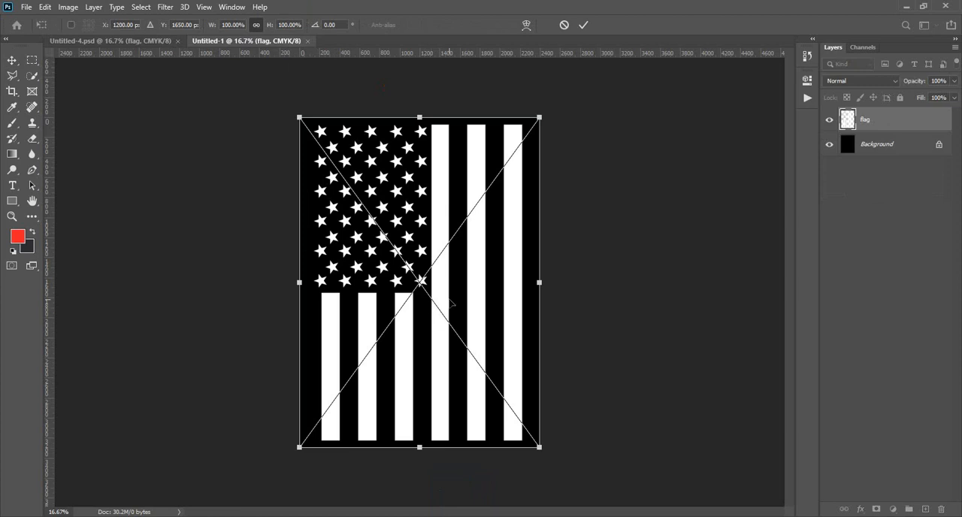
pyautogui.click(584, 25)
# - Shift the flag towards the canvas's left edge and scale it down slightly, leaving a black margin around it
pyautogui.moveTo(498, 208); pyautogui.dragTo(483, 209)
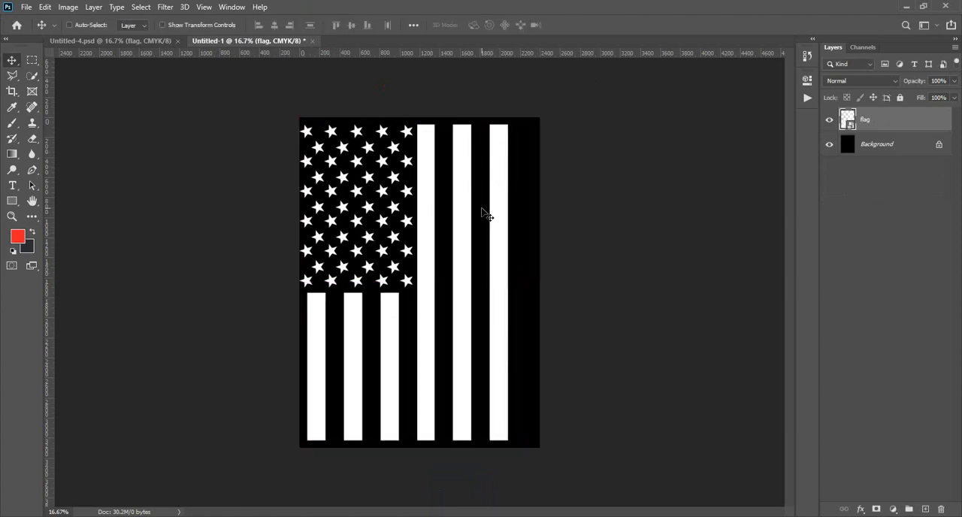
pyautogui.hotkey('ctrl', 't')
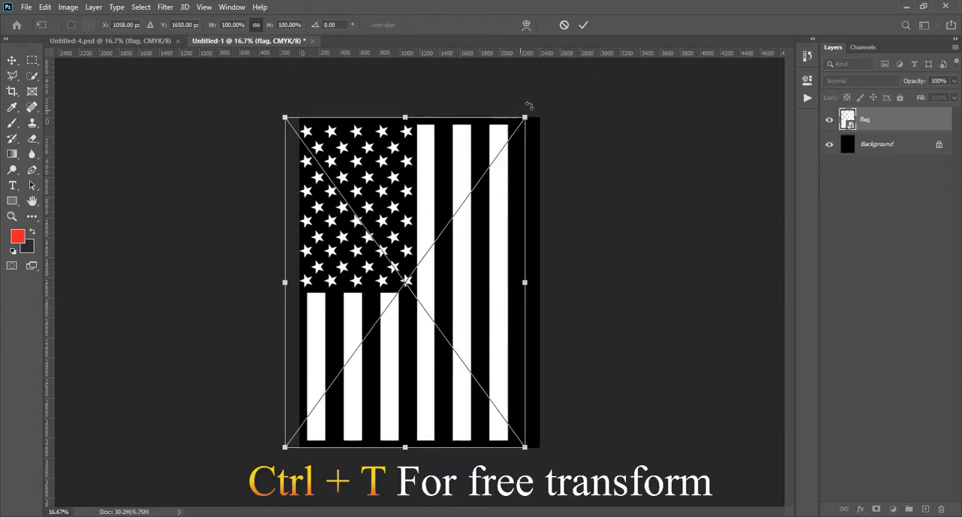
pyautogui.moveTo(526, 106); pyautogui.dragTo(515, 128)
pyautogui.moveTo(501, 185); pyautogui.dragTo(503, 181)
pyautogui.click(586, 27)
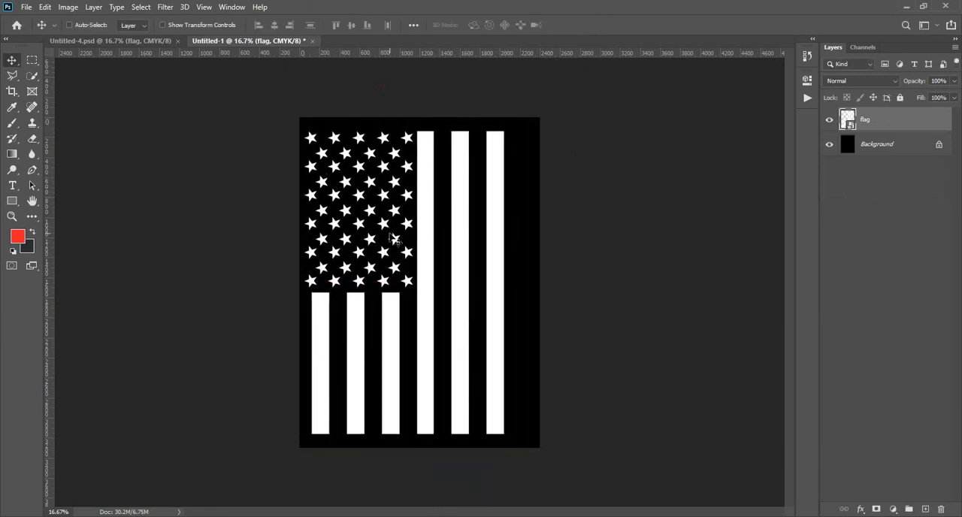
# - Rasterize the flag layer
pyautogui.scroll(-3, 406, 281)
pyautogui.scroll(3, 406, 281)
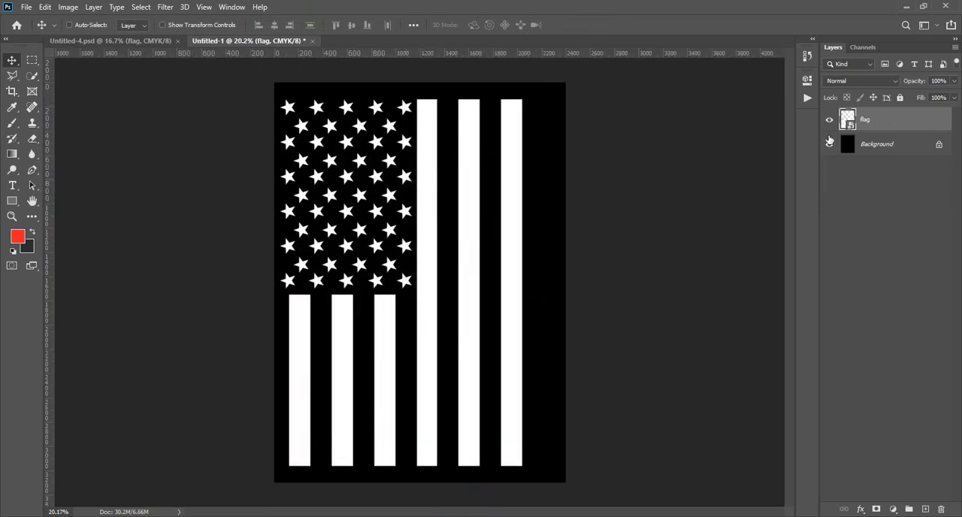
pyautogui.rightClick(867, 122)
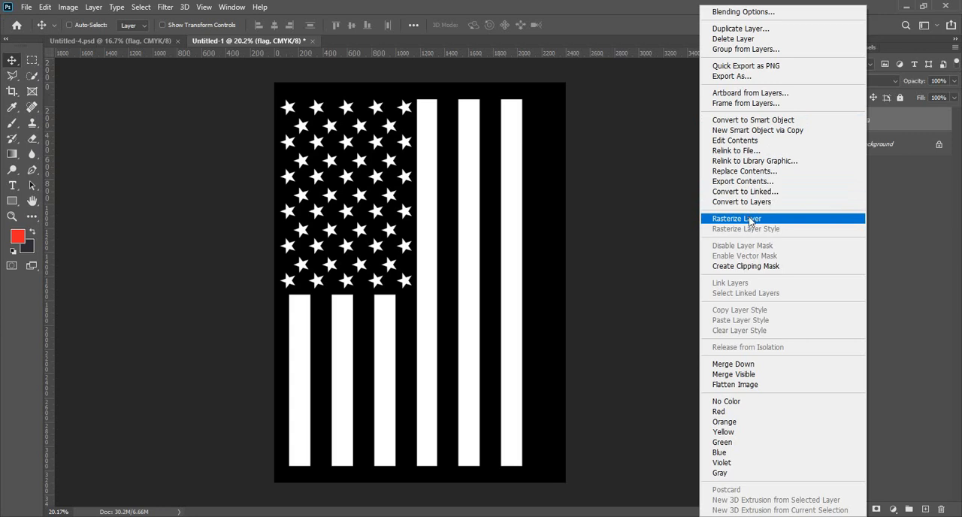
pyautogui.click(756, 218)
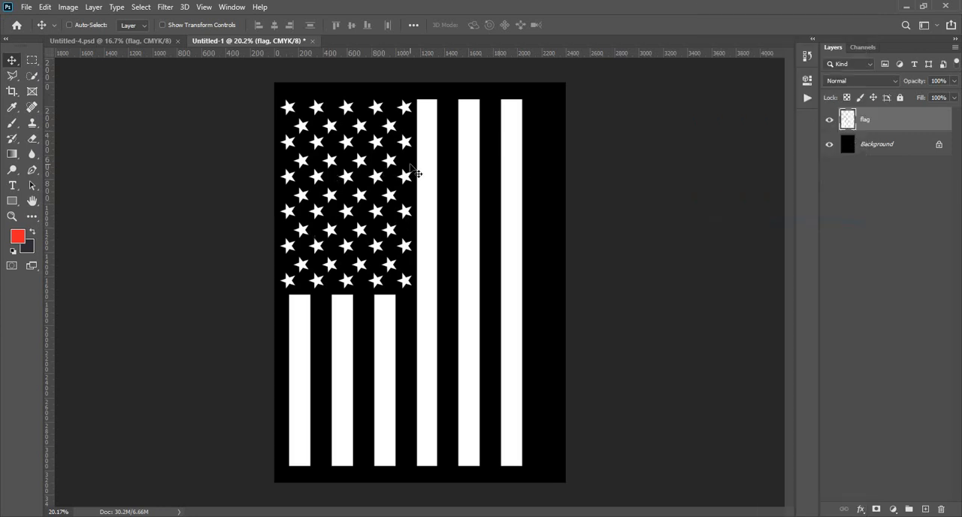
pyautogui.scroll(1, 288, 106)
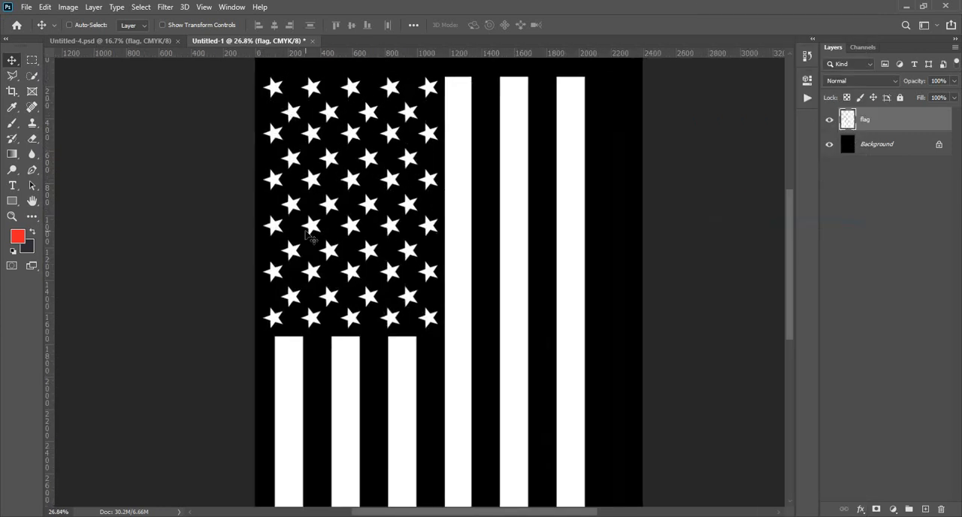
pyautogui.scroll(-2, 275, 256)
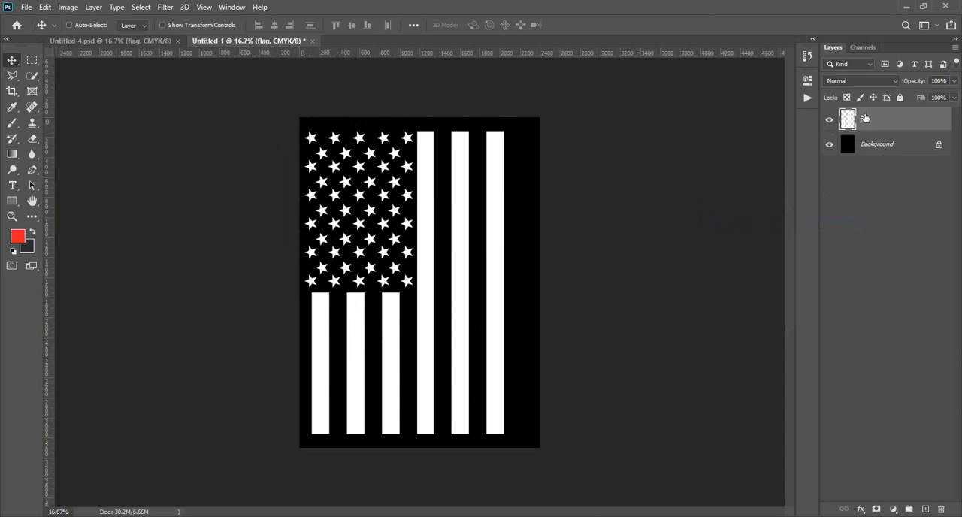
pyautogui.click(109, 41)
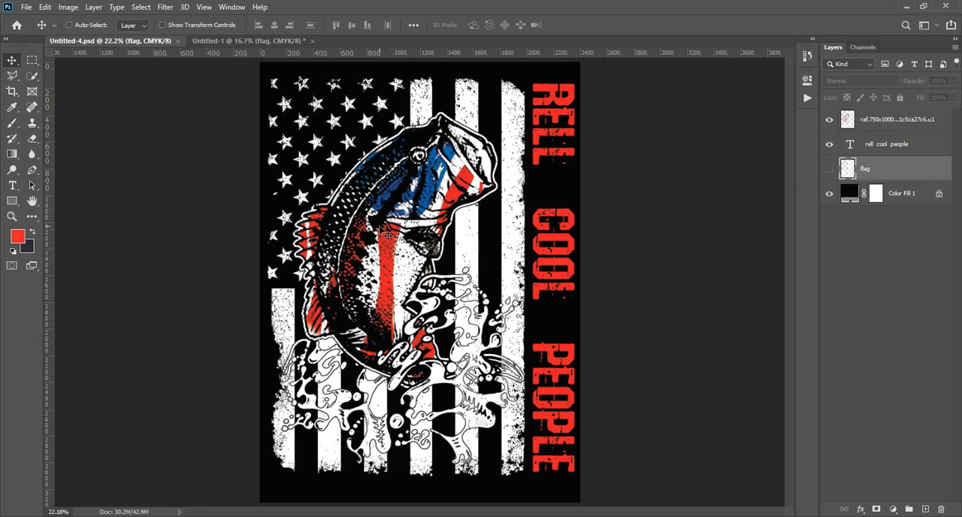
pyautogui.click(269, 40)
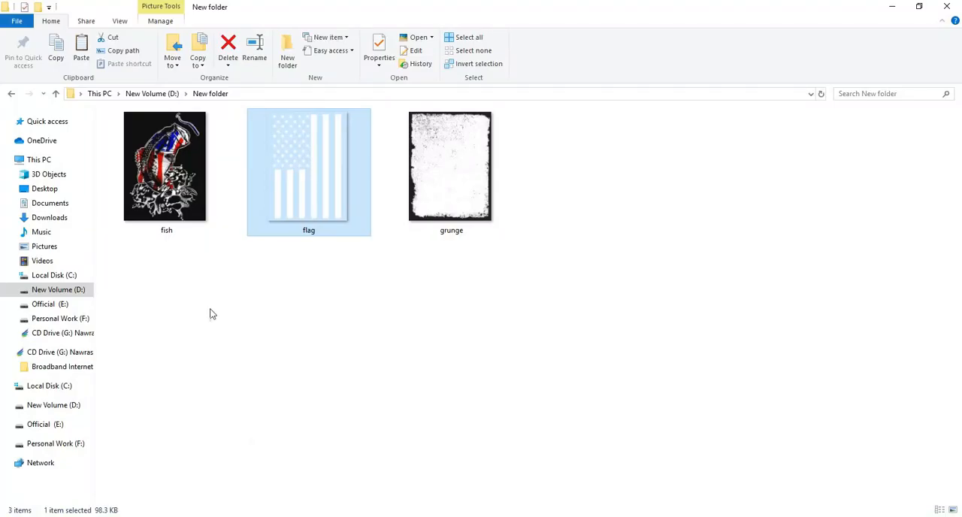
# - Preview the fish image from the source folder in the photo viewer, then close the preview
pyautogui.doubleClick(173, 197)
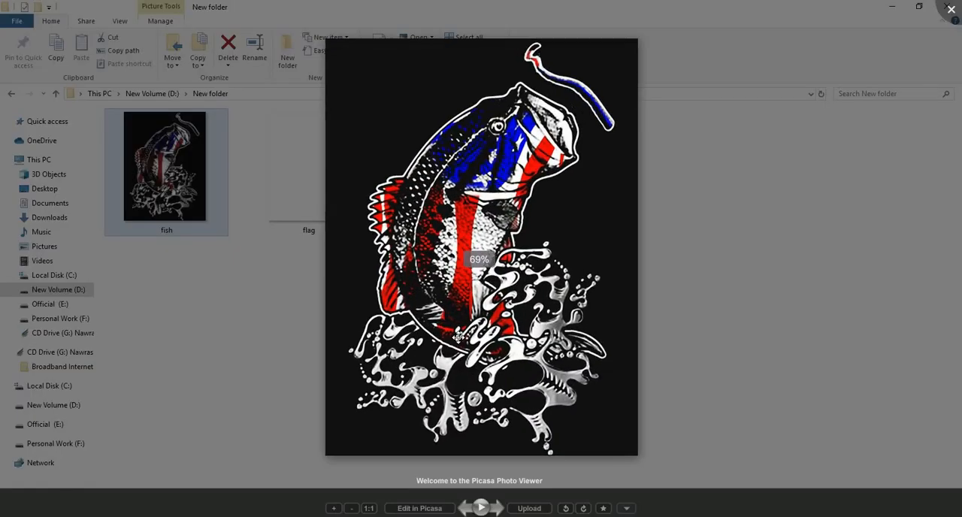
pyautogui.scroll(5, 458, 337)
pyautogui.scroll(-2, 466, 327)
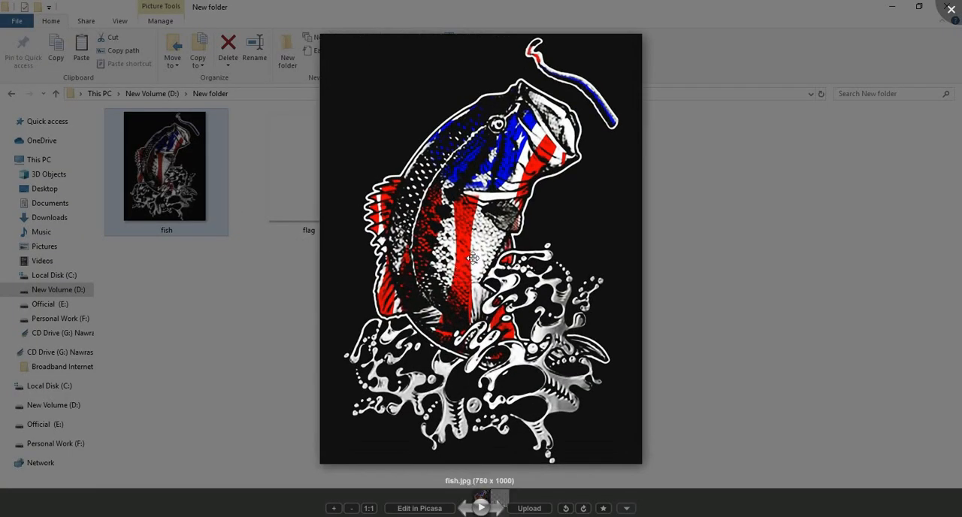
pyautogui.scroll(-1, 473, 261)
pyautogui.click(320, 251)
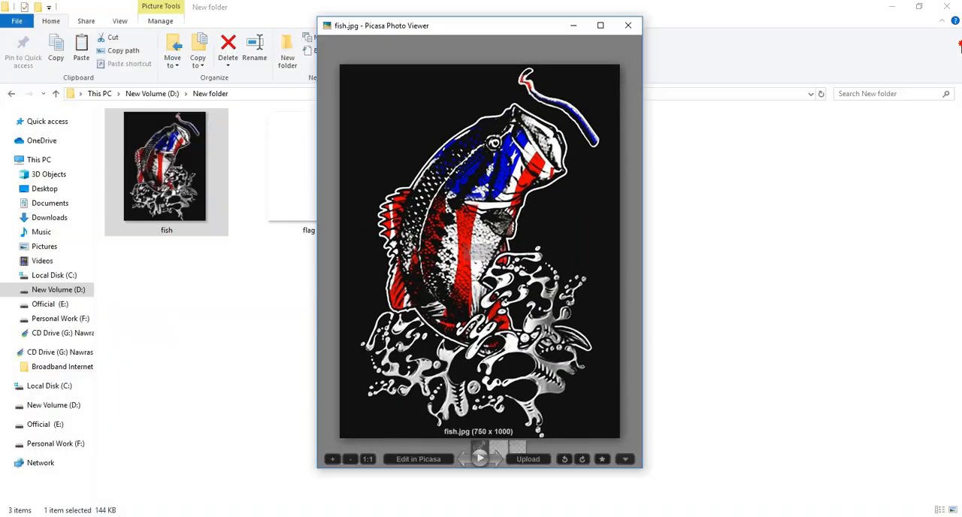
pyautogui.click(628, 26)
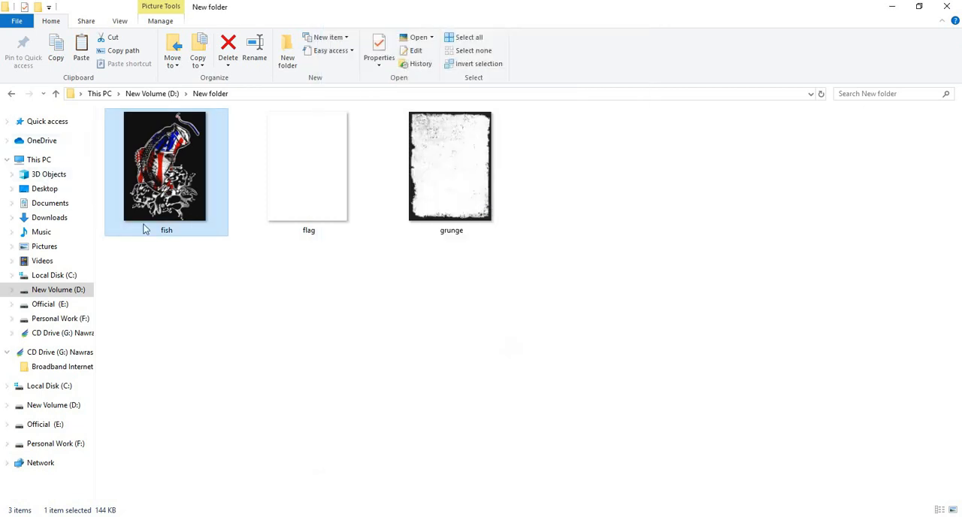
# - Place the fish image above the flag layer at its default fit, and rasterize the fish layer
pyautogui.moveTo(181, 210); pyautogui.dragTo(467, 314)
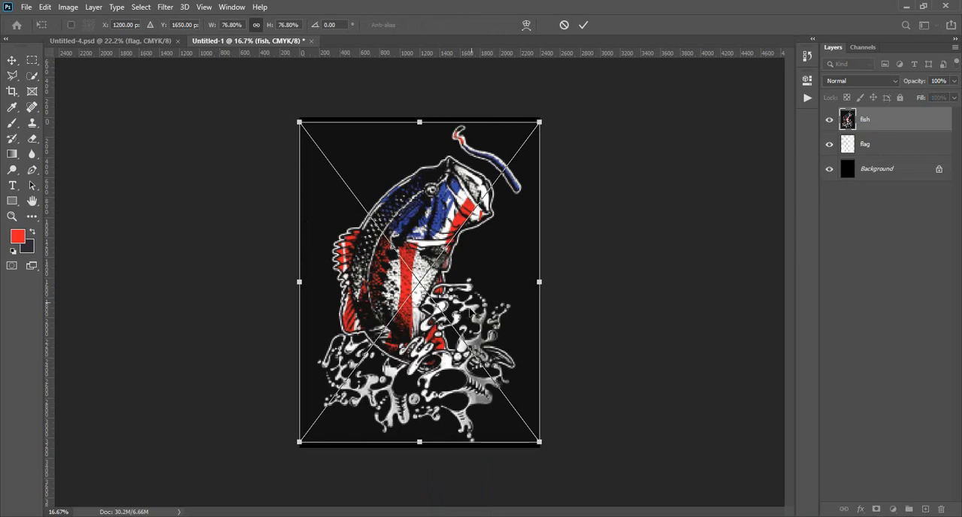
pyautogui.click(583, 27)
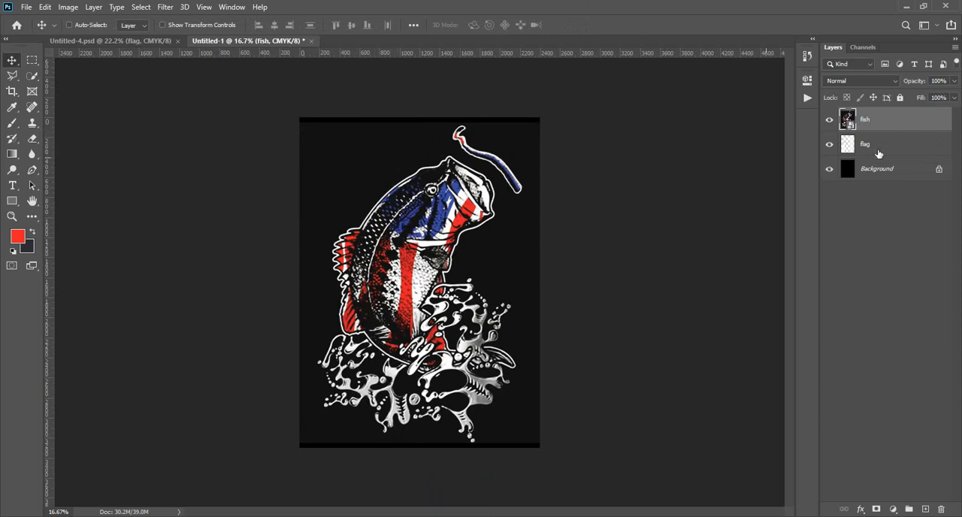
pyautogui.rightClick(869, 120)
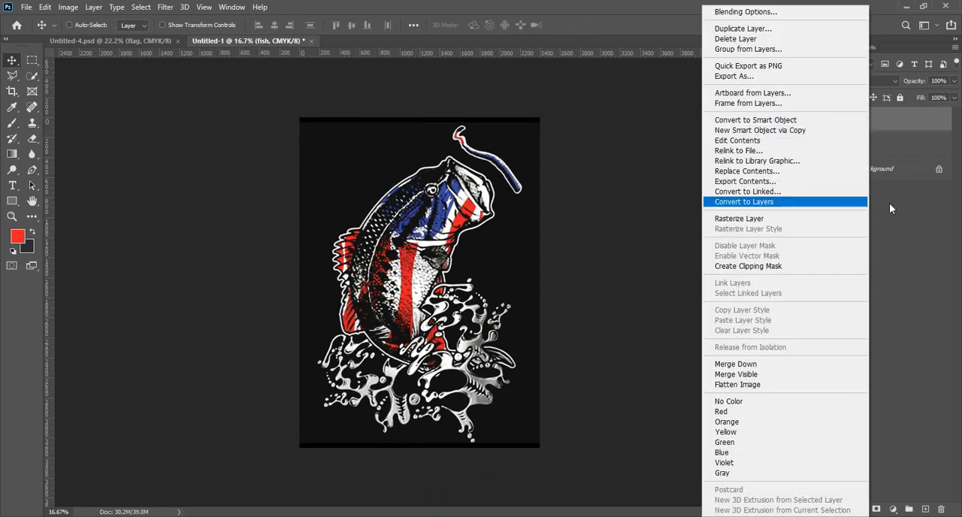
pyautogui.click(744, 202)
pyautogui.rightClick(868, 125)
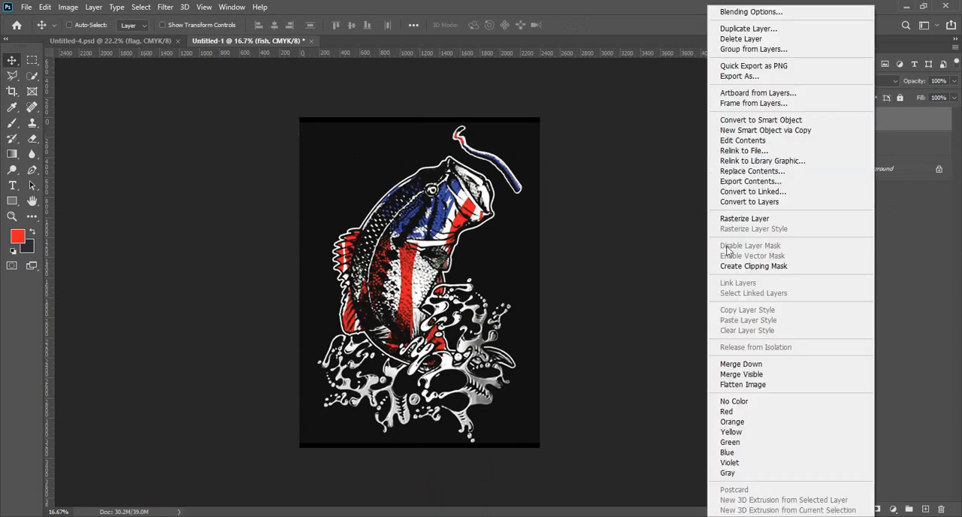
pyautogui.click(731, 217)
pyautogui.rightClick(872, 121)
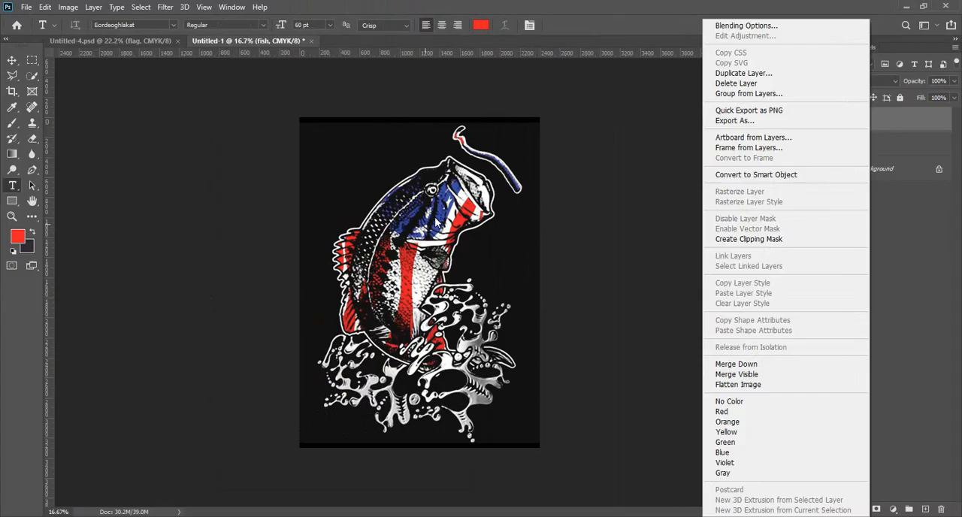
pyautogui.click(446, 200)
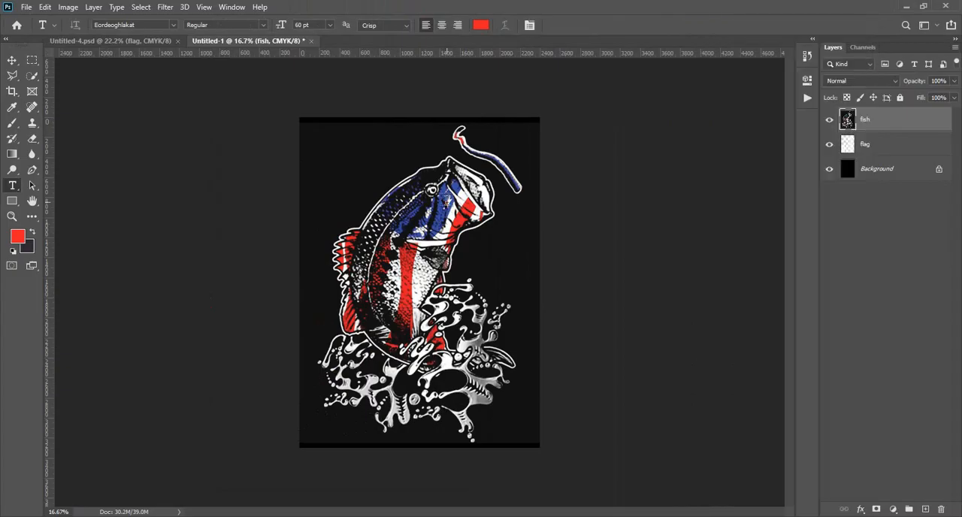
# - Darken the fish layer's background to pure black with a Levels adjustment, setting the input shadow level to 10
pyautogui.click(32, 76)
pyautogui.click(68, 7)
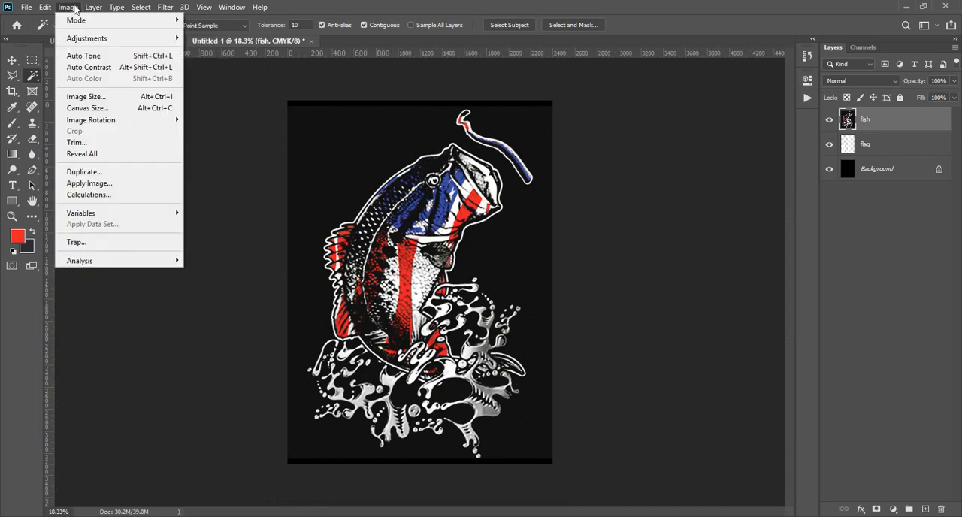
pyautogui.moveTo(85, 39)
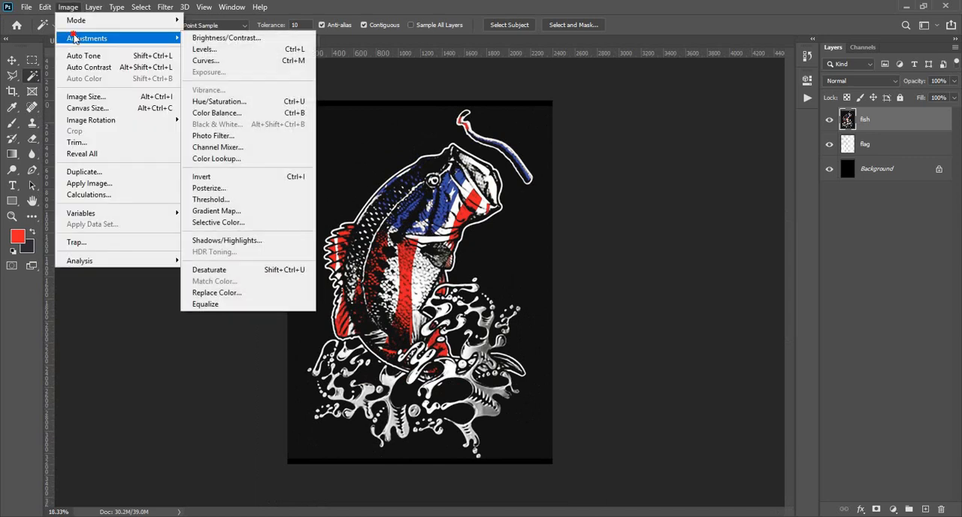
pyautogui.click(203, 49)
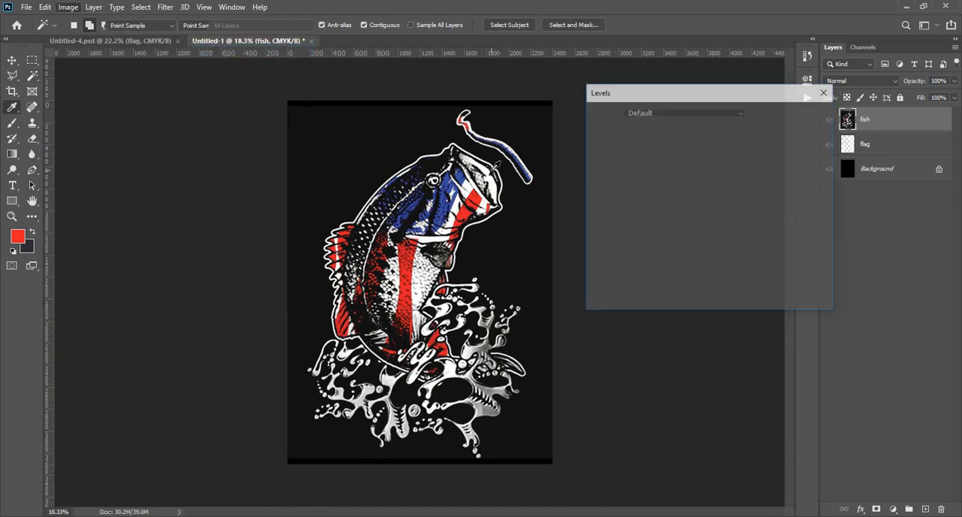
pyautogui.moveTo(602, 226); pyautogui.dragTo(588, 242)
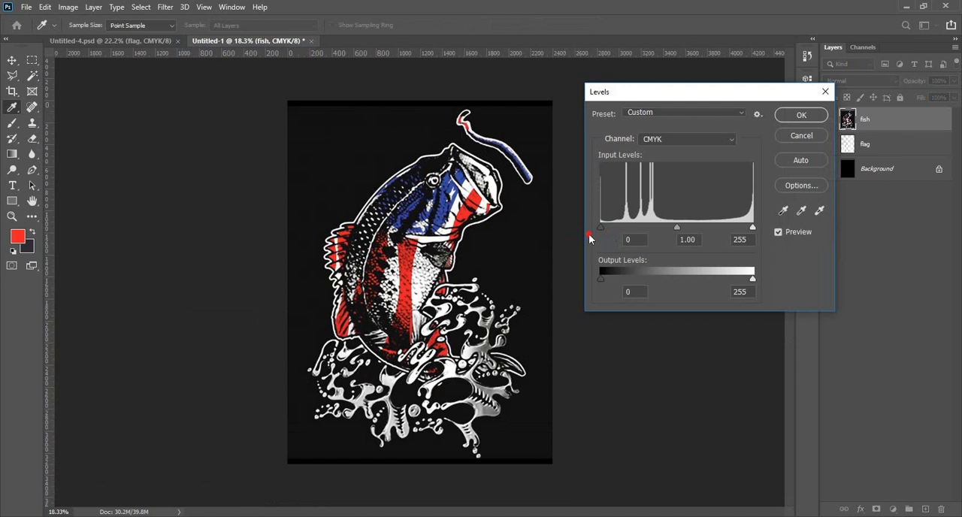
pyautogui.moveTo(600, 236); pyautogui.dragTo(608, 238)
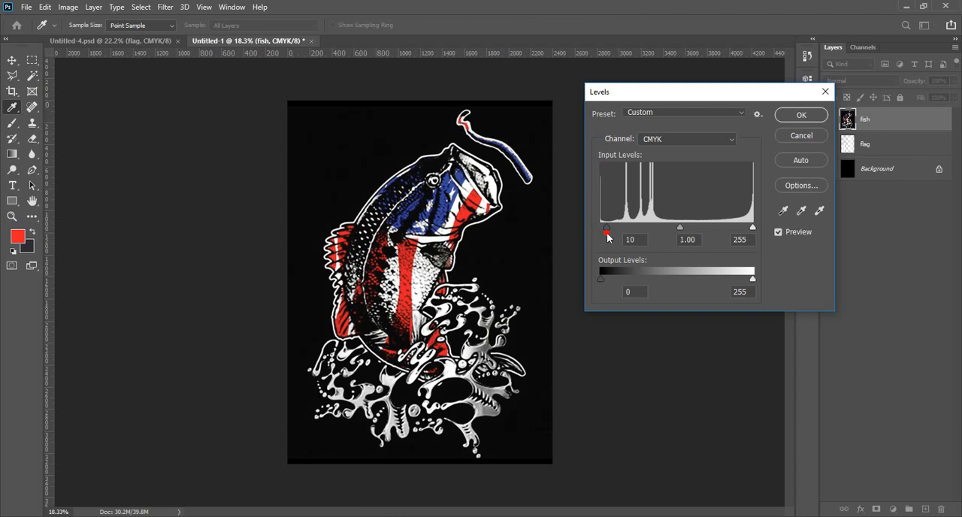
pyautogui.click(802, 115)
pyautogui.press('w')
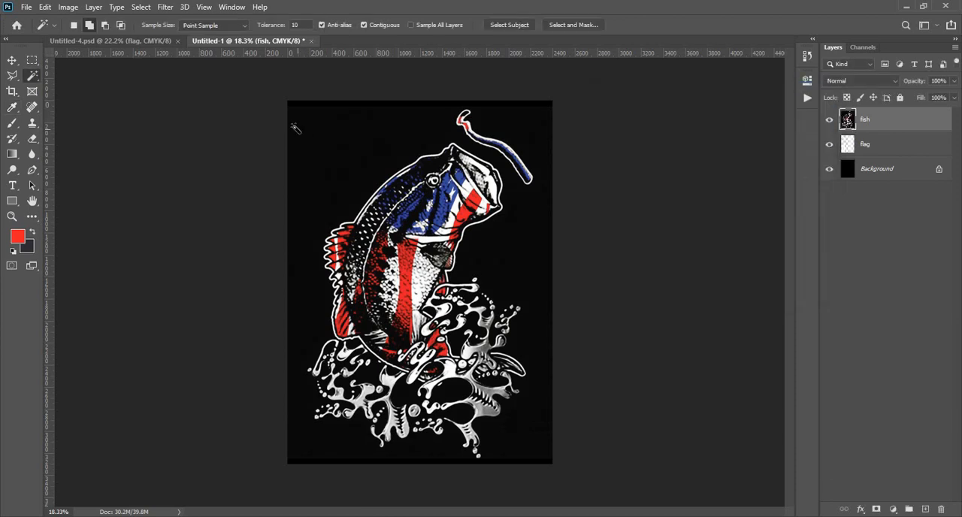
# - Select the black areas of the fish layer with Color Range, sampling the black background at fuzziness 200
pyautogui.scroll(2, 385, 118)
pyautogui.scroll(4, 515, 167)
pyautogui.scroll(-3, 515, 167)
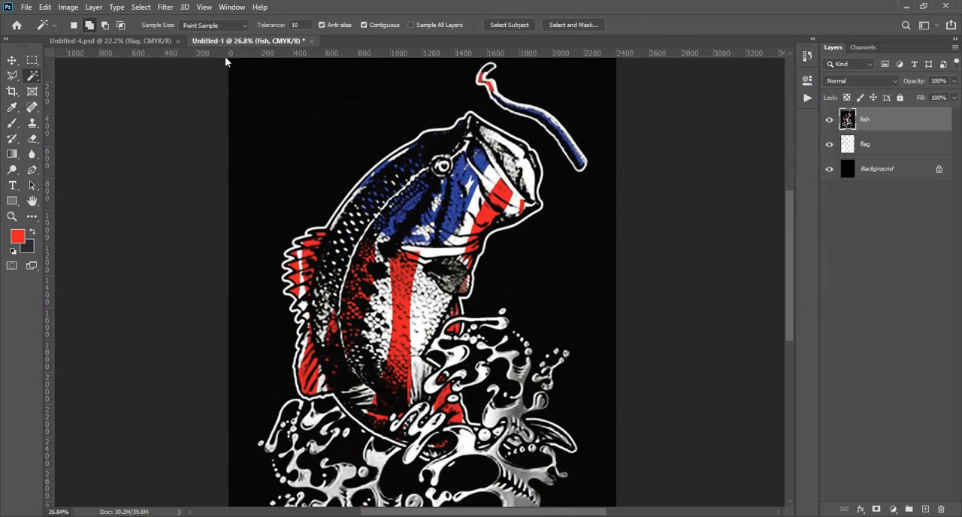
pyautogui.click(141, 8)
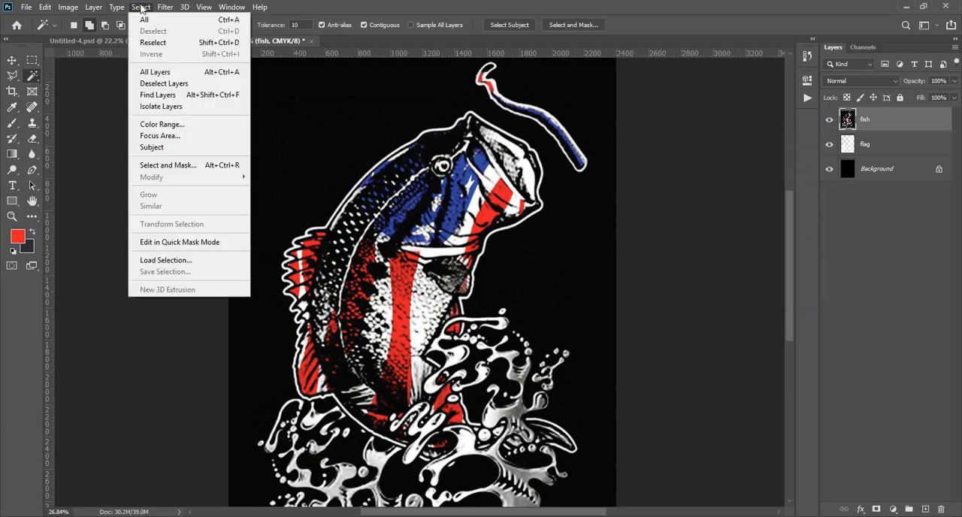
pyautogui.click(148, 124)
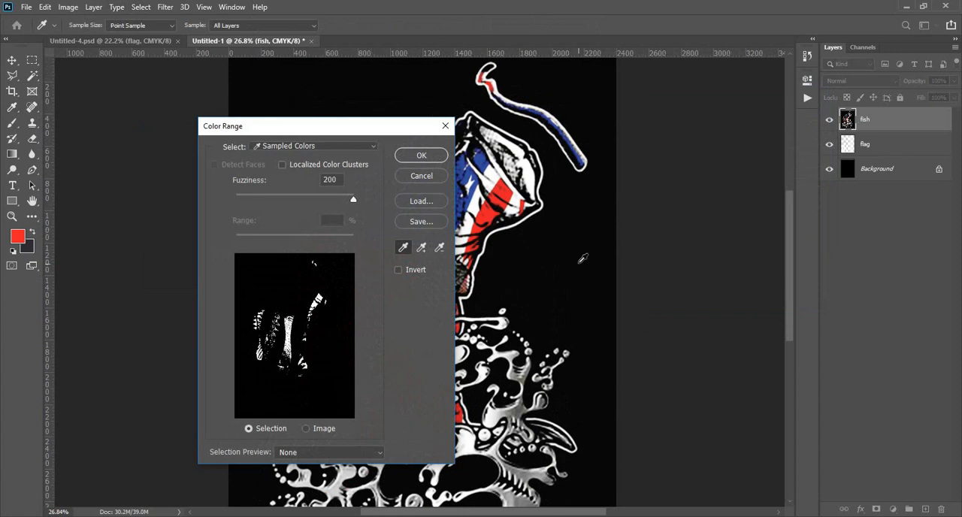
pyautogui.click(575, 267)
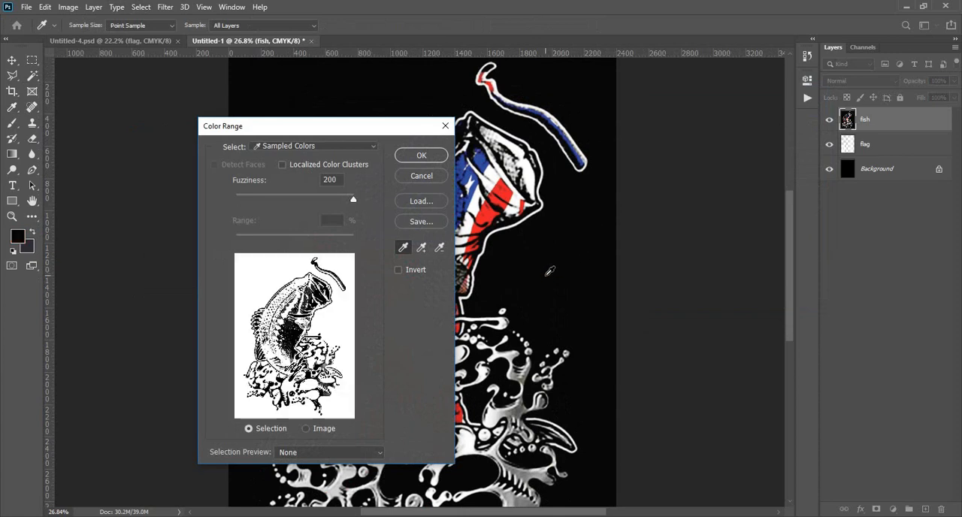
pyautogui.scroll(1, 552, 272)
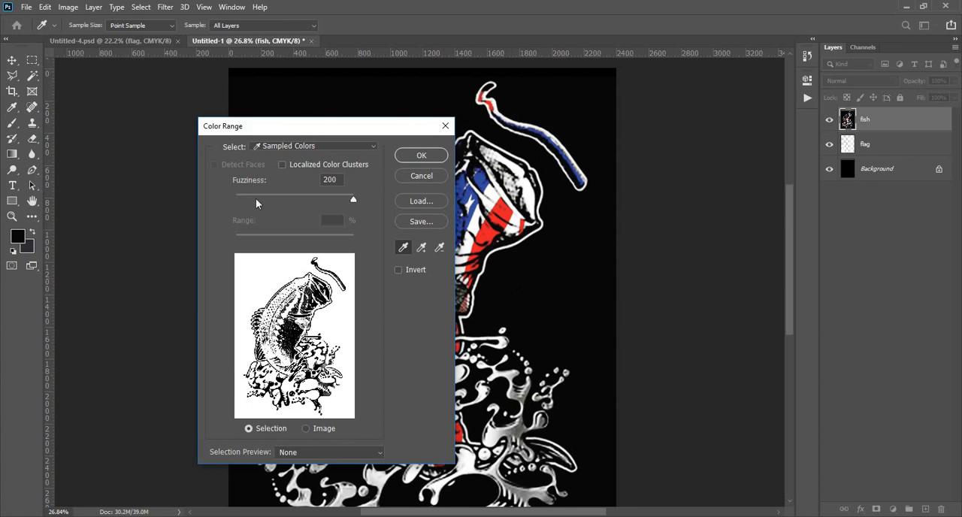
pyautogui.moveTo(350, 197); pyautogui.dragTo(366, 197)
pyautogui.click(421, 156)
pyautogui.press('w')
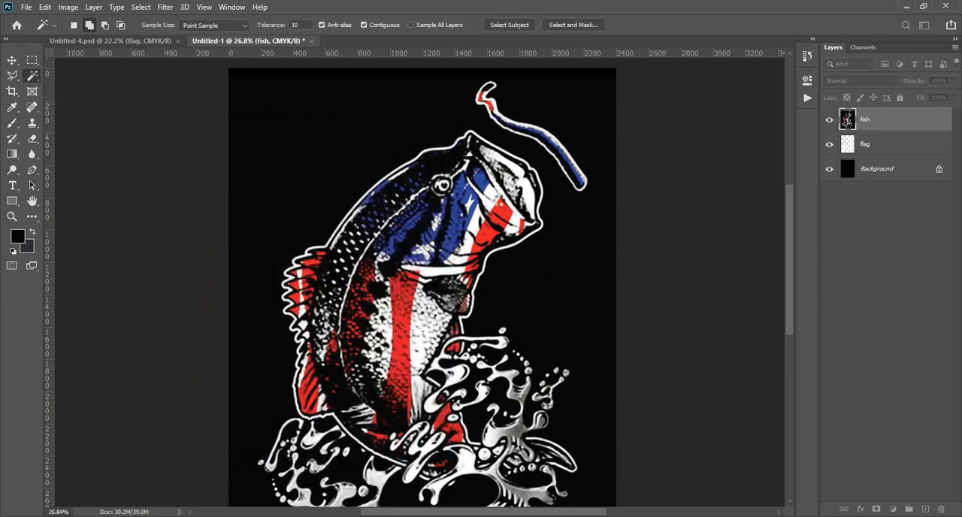
# - Delete the selected black areas from the fish layer and deselect
pyautogui.hotkey('ctrl', '0')
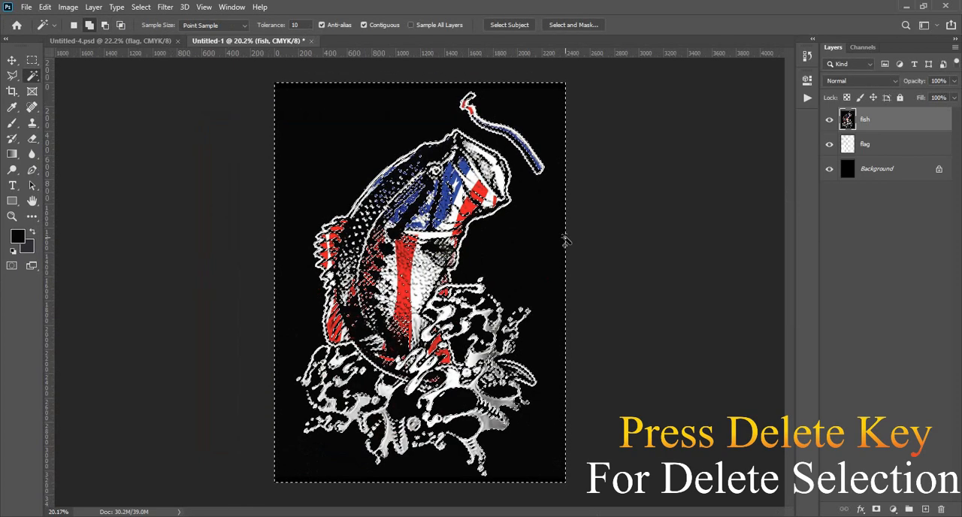
pyautogui.press('Delete')
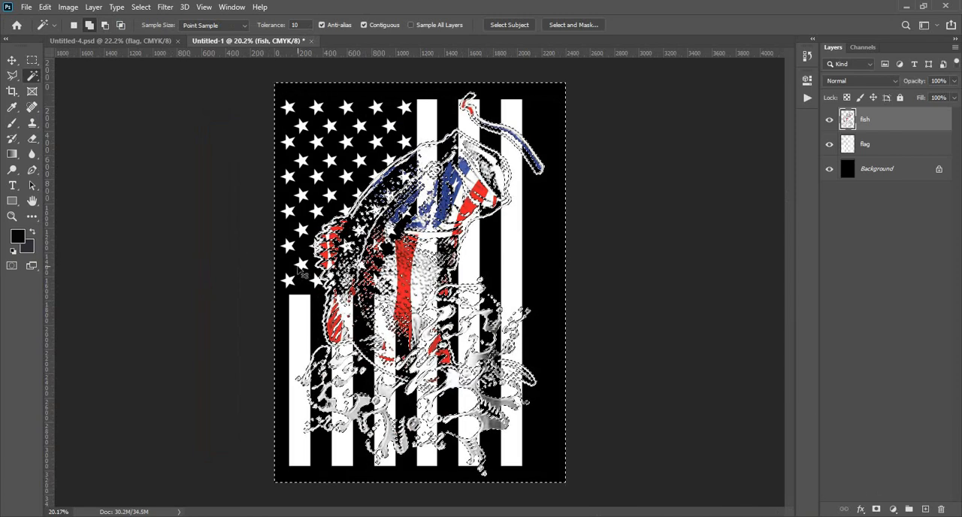
pyautogui.click(141, 7)
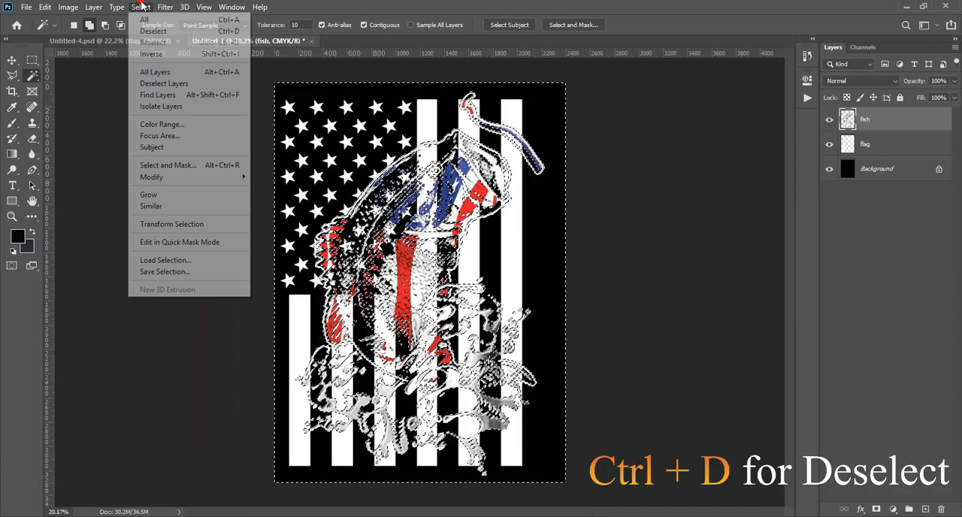
pyautogui.click(152, 31)
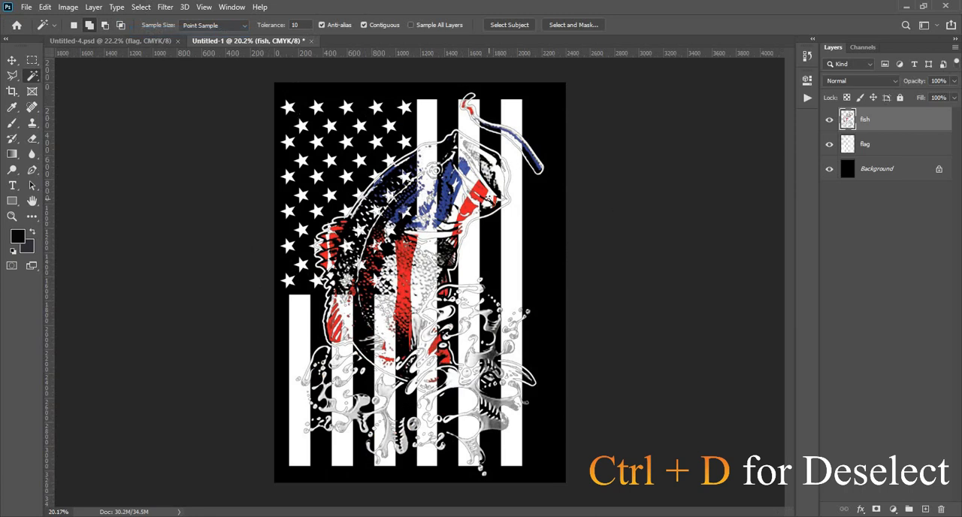
pyautogui.scroll(1, 367, 130)
pyautogui.scroll(-4, 419, 234)
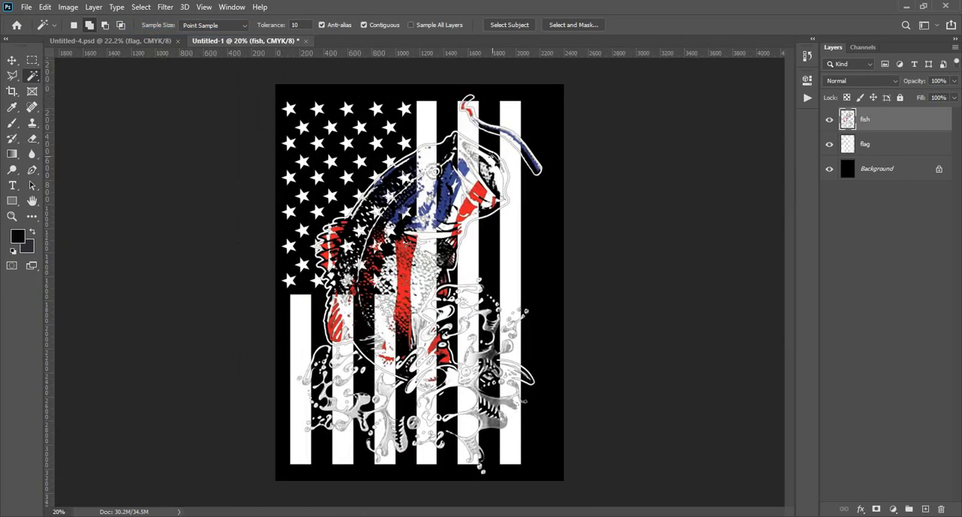
# - Erase the curved lure shape above the fish's mouth from the fish layer
pyautogui.scroll(4, 476, 158)
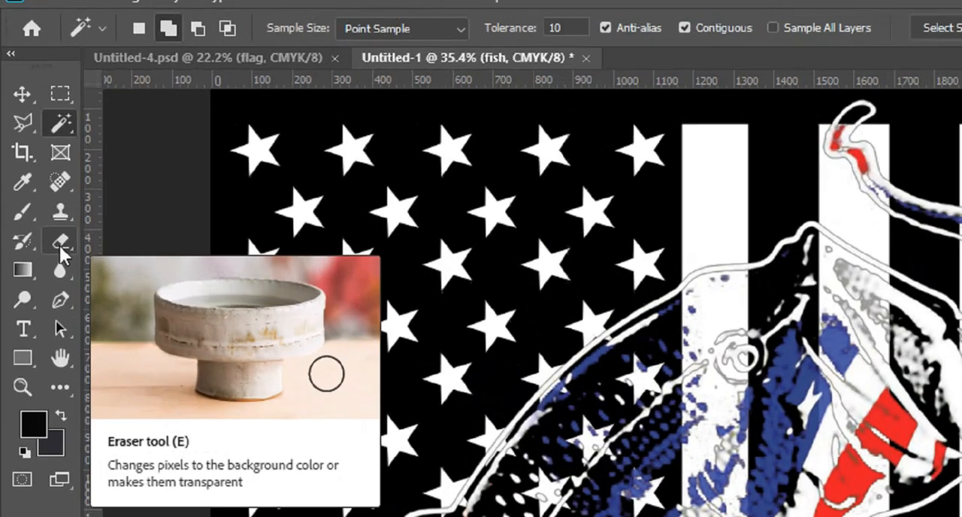
pyautogui.click(32, 140)
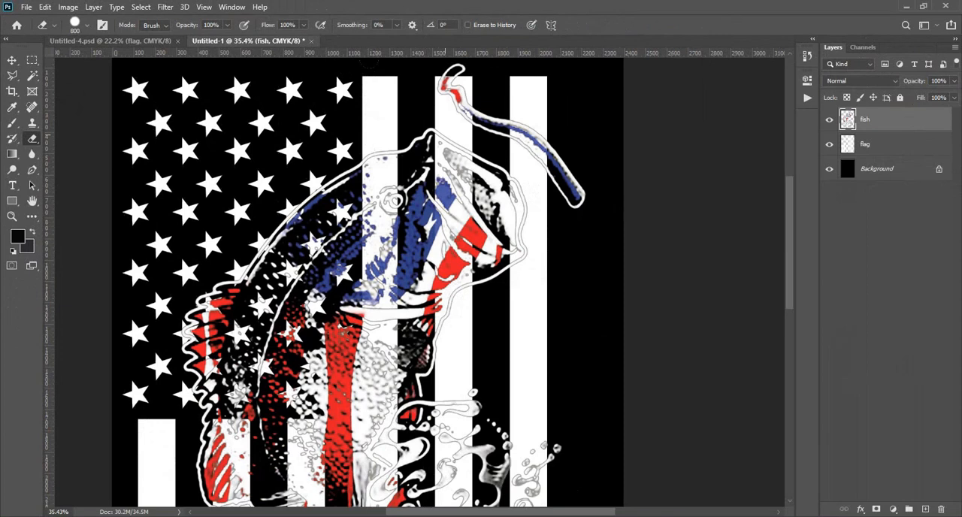
pyautogui.moveTo(449, 75)
pyautogui.mouseDown()
pyautogui.moveTo(553, 158)
pyautogui.moveTo(578, 199)
pyautogui.mouseUp()
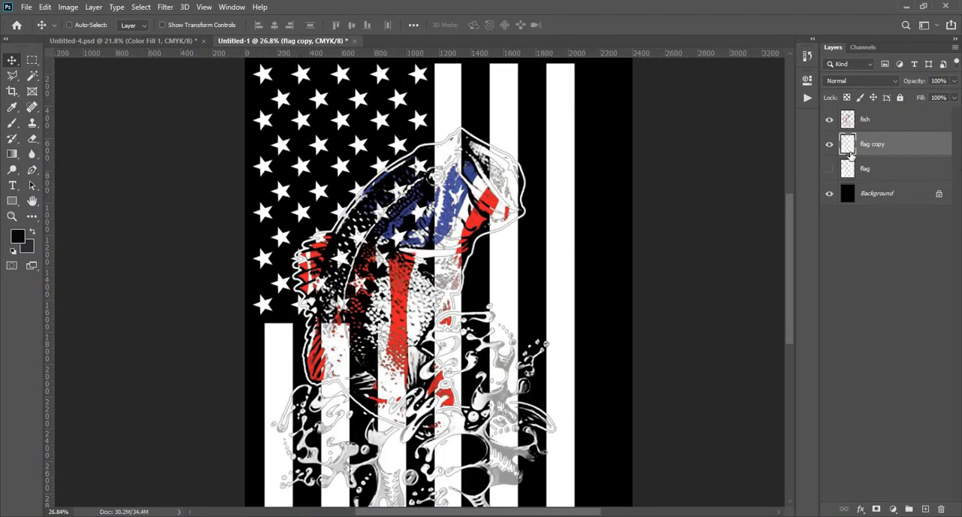
# - Erase the star and stripe parts behind the fish's eye from the flag copy layer with a 250 px eraser
pyautogui.scroll(6, 483, 180)
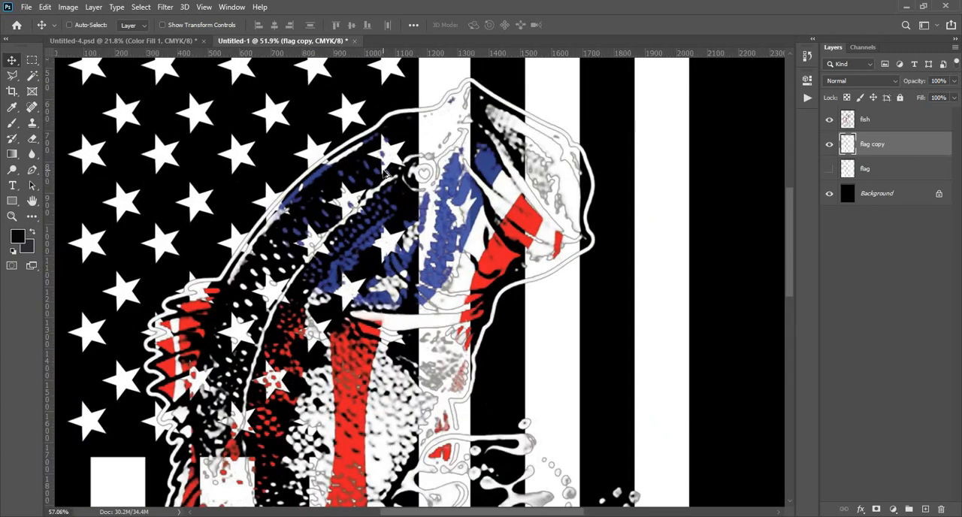
pyautogui.scroll(-3, 391, 181)
pyautogui.scroll(3, 391, 181)
pyautogui.click(32, 138)
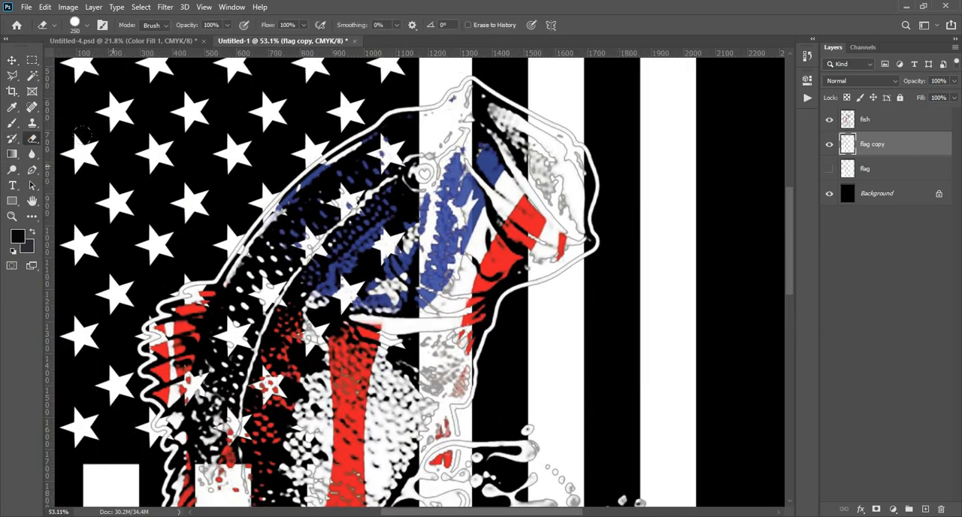
pyautogui.moveTo(391, 151)
pyautogui.mouseDown()
pyautogui.moveTo(338, 200)
pyautogui.moveTo(380, 137)
pyautogui.mouseUp()
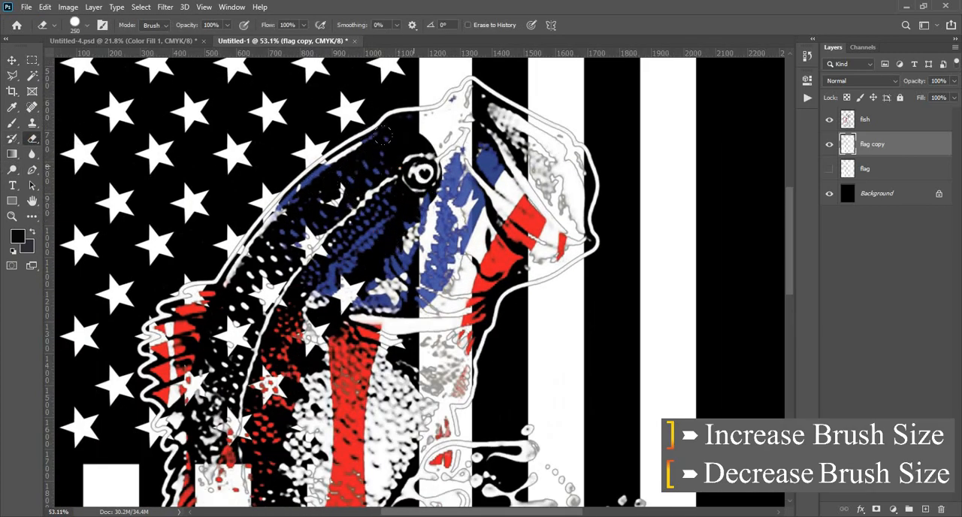
# - Erase the white stripe behind the top of the fish's head up to its outline, using a 90 px eraser for the tip
pyautogui.scroll(4, 439, 145)
pyautogui.moveTo(438, 145); pyautogui.dragTo(438, 191)
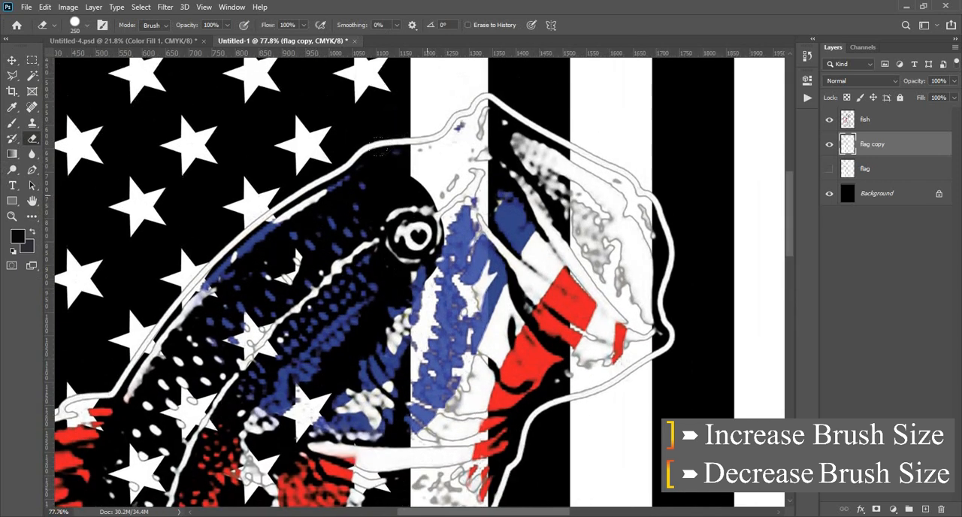
pyautogui.click(424, 196)
pyautogui.moveTo(416, 150); pyautogui.dragTo(425, 122)
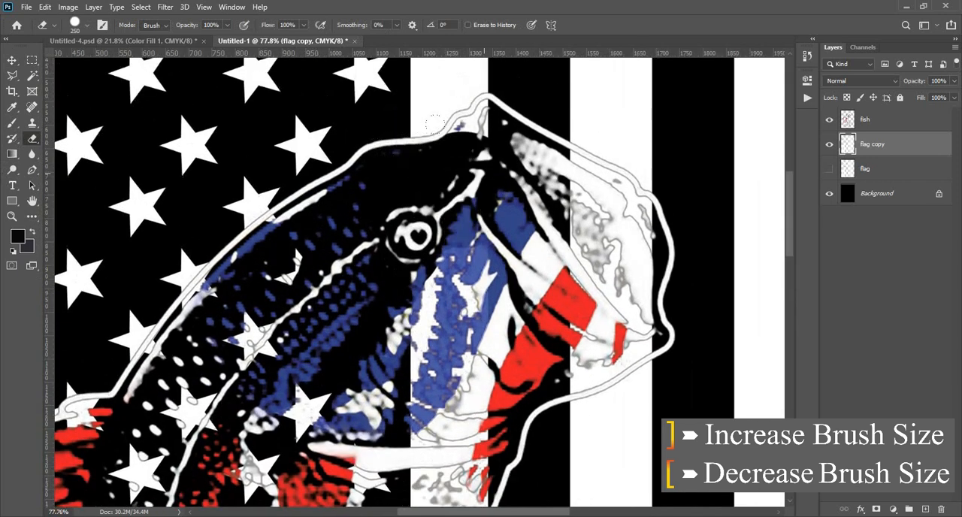
pyautogui.moveTo(441, 114); pyautogui.dragTo(448, 110)
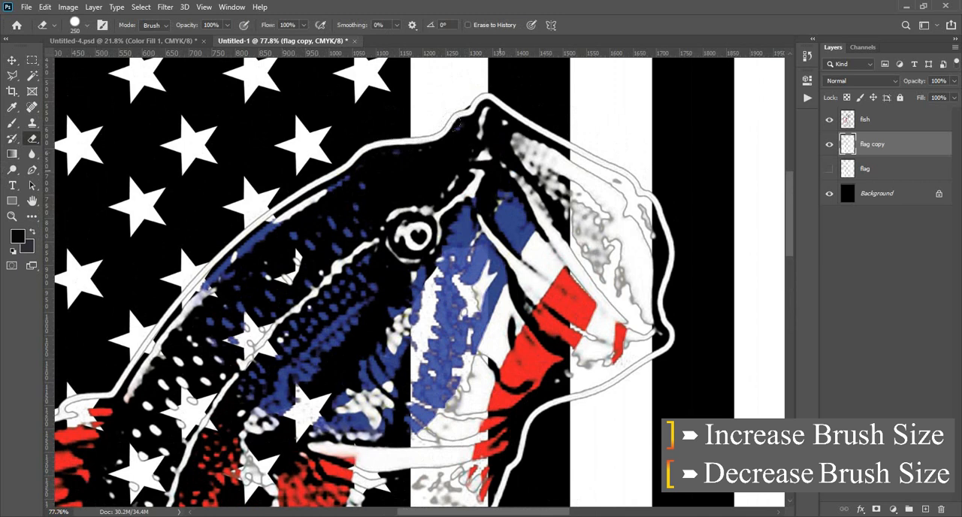
pyautogui.scroll(3, 485, 109)
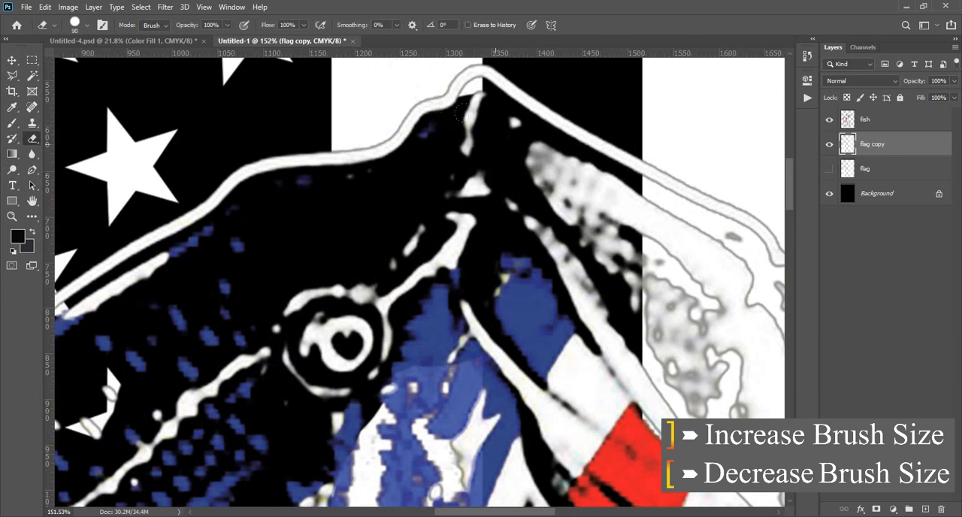
pyautogui.moveTo(458, 91); pyautogui.dragTo(481, 84)
# - Erase the flag copy's white stripes behind the fish's open mouth, jaw, cheek and throat with the 90 px eraser
pyautogui.scroll(-3, 479, 124)
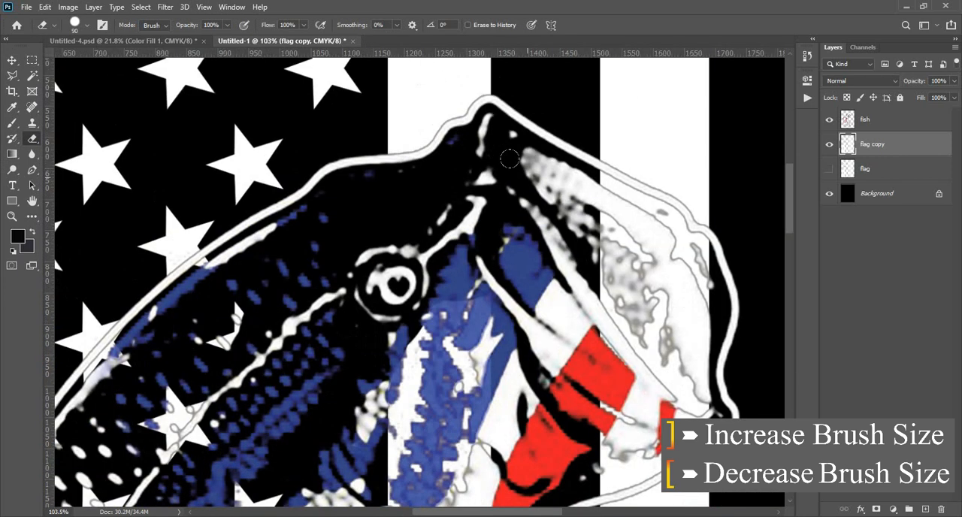
pyautogui.scroll(2, 587, 180)
pyautogui.moveTo(545, 167)
pyautogui.mouseDown()
pyautogui.moveTo(631, 212)
pyautogui.moveTo(662, 261)
pyautogui.moveTo(656, 337)
pyautogui.moveTo(626, 408)
pyautogui.moveTo(599, 353)
pyautogui.mouseUp()
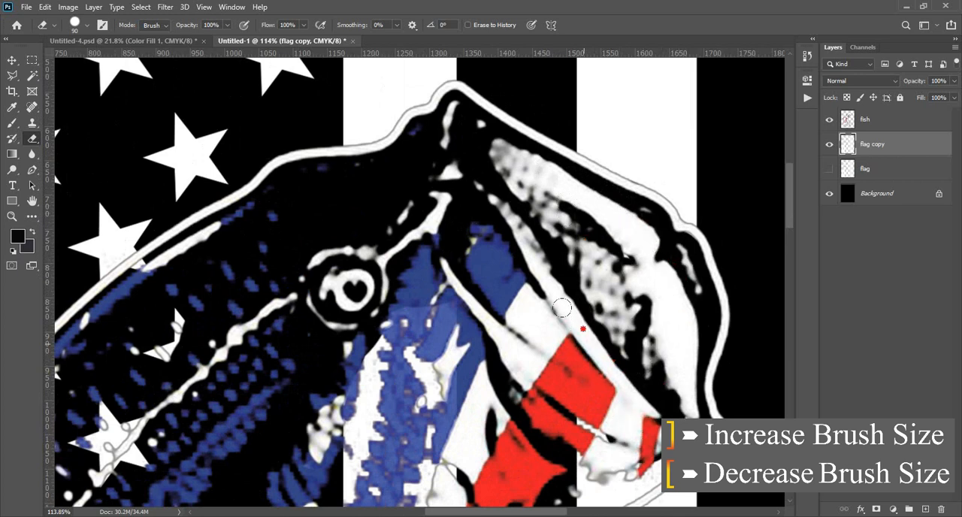
pyautogui.moveTo(557, 330); pyautogui.dragTo(518, 87)
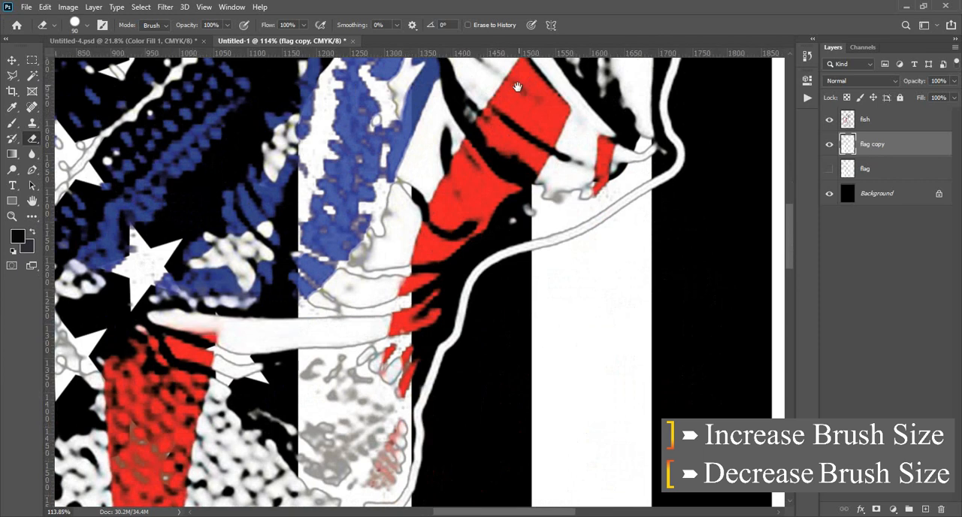
pyautogui.moveTo(548, 207)
pyautogui.mouseDown()
pyautogui.moveTo(515, 197)
pyautogui.moveTo(564, 218)
pyautogui.moveTo(601, 199)
pyautogui.moveTo(613, 132)
pyautogui.mouseUp()
pyautogui.scroll(-3, 614, 56)
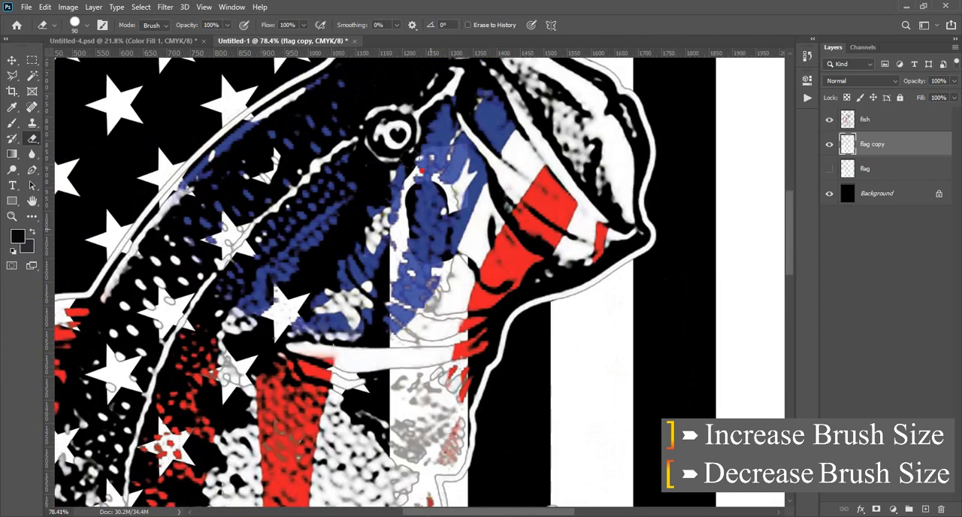
pyautogui.moveTo(423, 172)
pyautogui.mouseDown()
pyautogui.moveTo(433, 167)
pyautogui.moveTo(434, 254)
pyautogui.mouseUp()
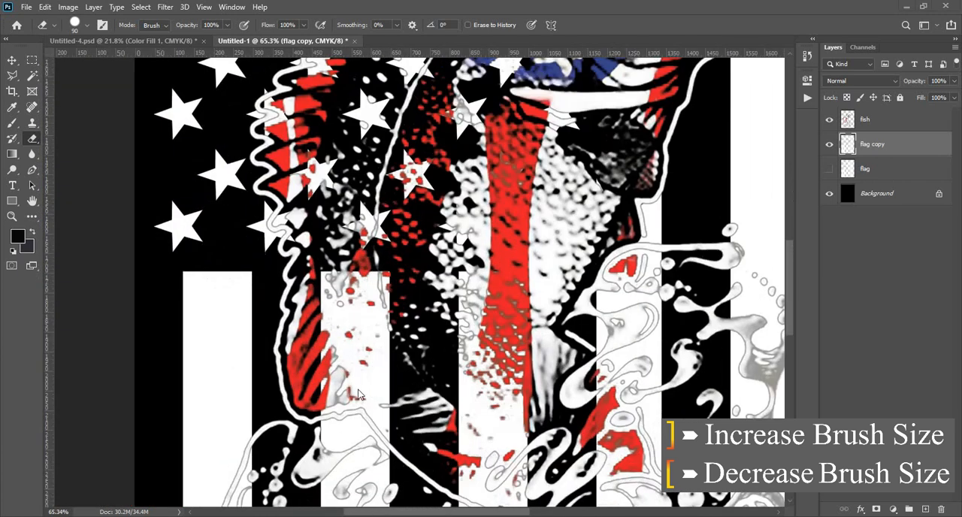
# - Erase the white stripes behind the fish's lower body and lower fin from the flag copy layer, enlarging the eraser to 175 and 300 px
pyautogui.moveTo(343, 387)
pyautogui.mouseDown()
pyautogui.moveTo(351, 295)
pyautogui.moveTo(344, 265)
pyautogui.mouseUp()
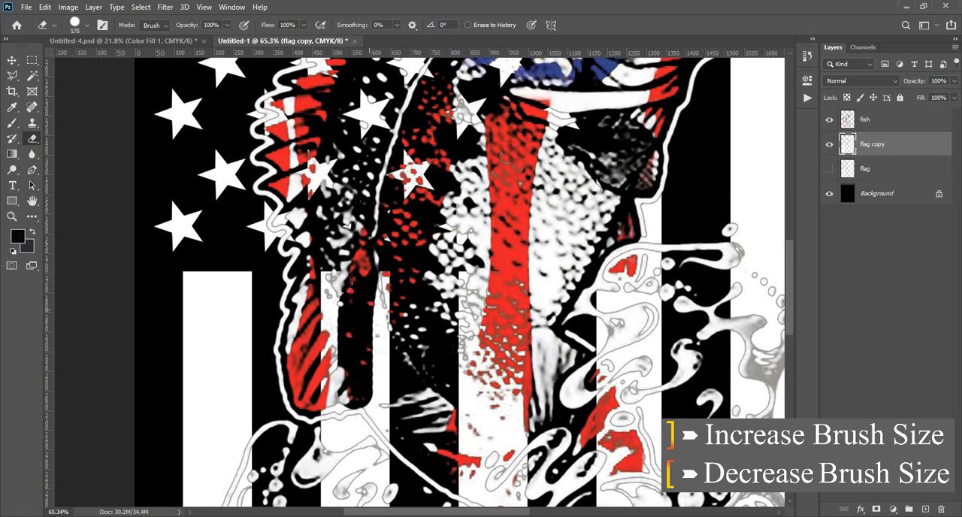
pyautogui.moveTo(364, 336)
pyautogui.mouseDown()
pyautogui.moveTo(485, 309)
pyautogui.moveTo(450, 229)
pyautogui.moveTo(306, 288)
pyautogui.mouseUp()
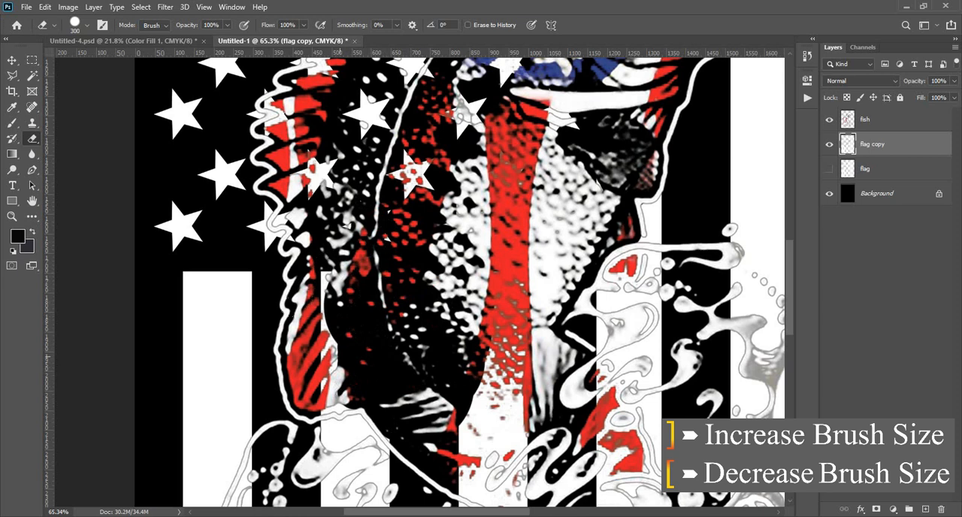
pyautogui.moveTo(338, 359); pyautogui.dragTo(326, 280)
pyautogui.scroll(-3, 437, 285)
pyautogui.scroll(-2, 485, 377)
pyautogui.scroll(2, 453, 354)
pyautogui.moveTo(474, 384); pyautogui.dragTo(496, 233)
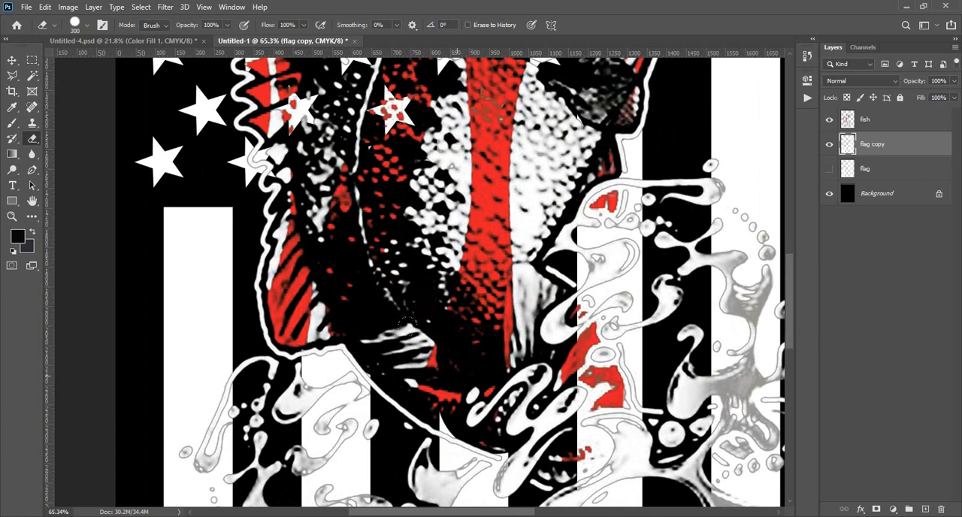
# - Erase the star parts showing inside the fish's dorsal fin outline from the flag copy layer, using 60 and 40 px erasers
pyautogui.scroll(-2, 414, 321)
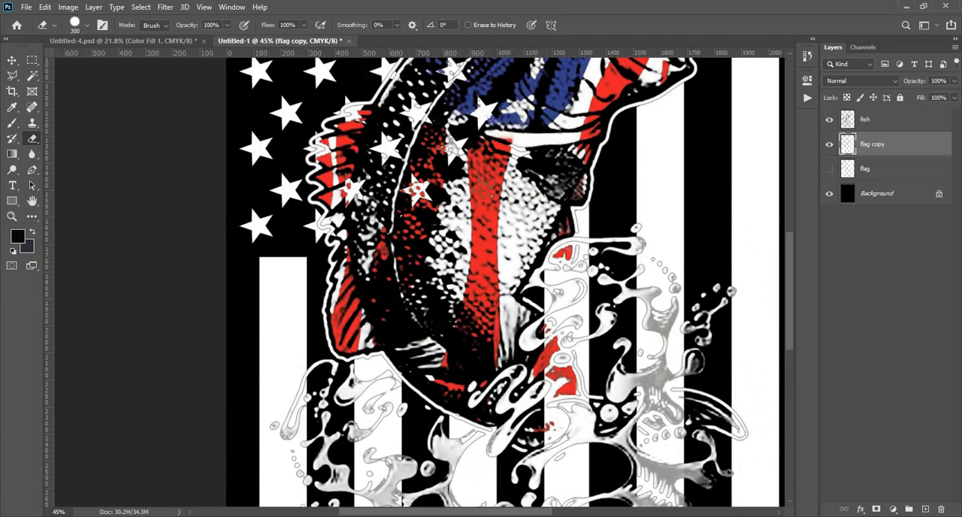
pyautogui.scroll(3, 333, 184)
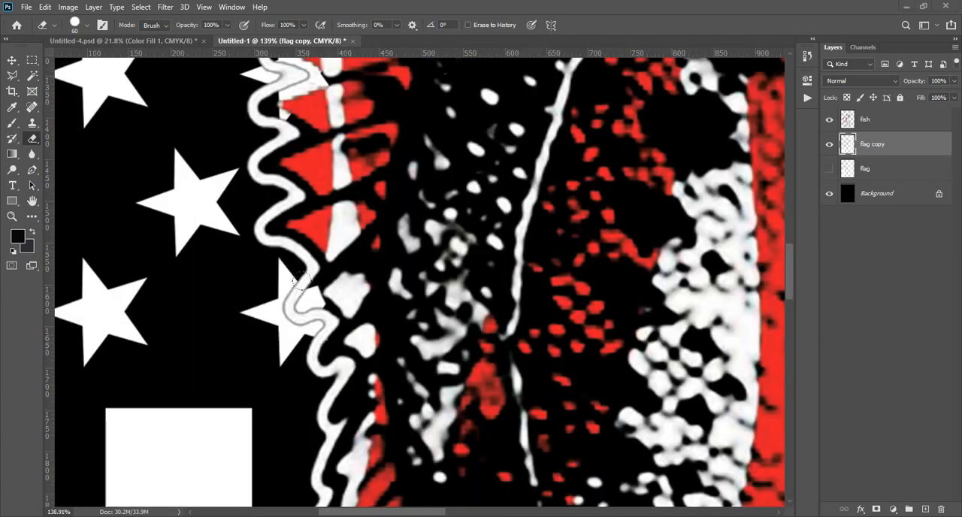
pyautogui.click(320, 295)
pyautogui.scroll(3, 300, 302)
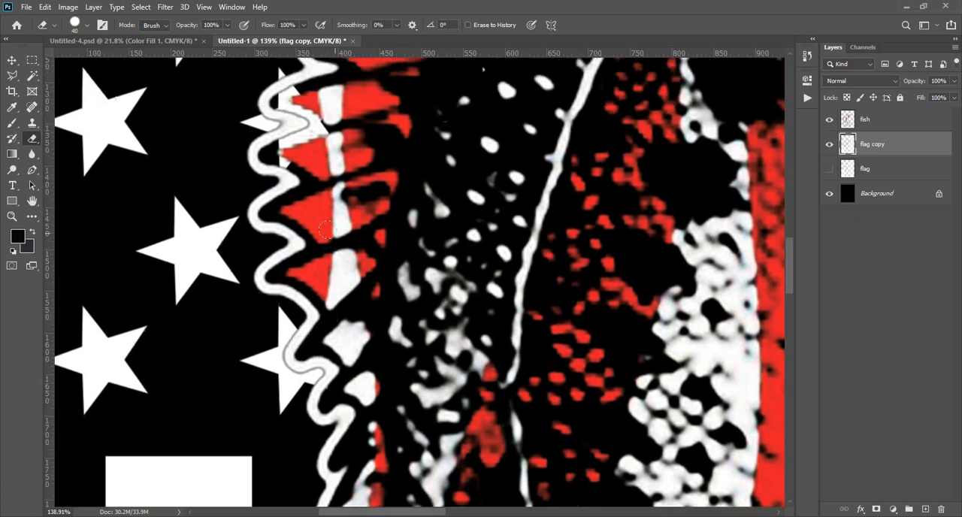
pyautogui.moveTo(288, 174)
pyautogui.mouseDown()
pyautogui.moveTo(292, 116)
pyautogui.moveTo(281, 109)
pyautogui.moveTo(280, 144)
pyautogui.moveTo(312, 169)
pyautogui.moveTo(310, 198)
pyautogui.mouseUp()
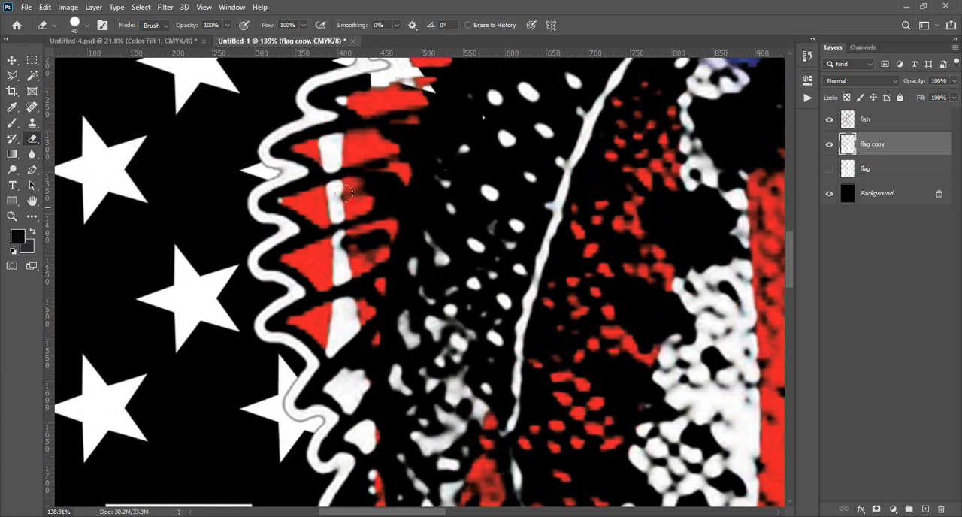
# - Erase the star parts behind the upper end of the dorsal fin and along the fish's back with the 40 px eraser
pyautogui.scroll(-2, 397, 183)
pyautogui.moveTo(384, 156)
pyautogui.mouseDown()
pyautogui.moveTo(469, 148)
pyautogui.moveTo(379, 311)
pyautogui.mouseUp()
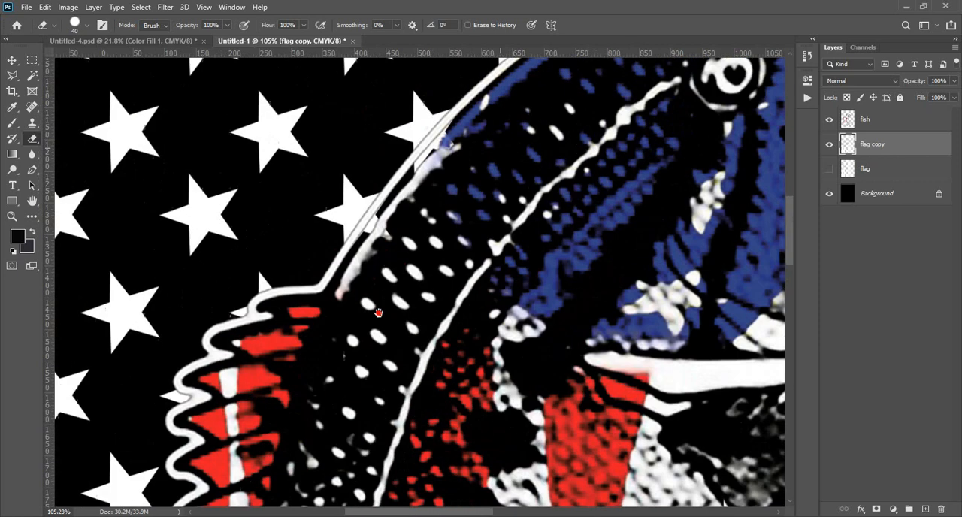
pyautogui.moveTo(386, 228)
pyautogui.mouseDown()
pyautogui.moveTo(368, 254)
pyautogui.moveTo(381, 224)
pyautogui.moveTo(389, 215)
pyautogui.moveTo(368, 249)
pyautogui.moveTo(462, 130)
pyautogui.mouseUp()
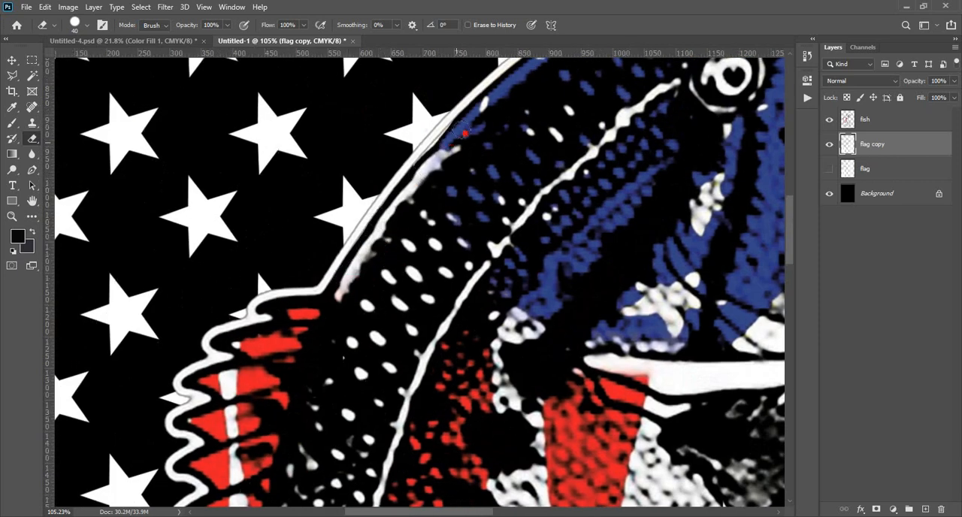
# - Examine the whole design and the grey water splashes where they overlap the white flag stripes
pyautogui.hotkey('ctrl', '0')
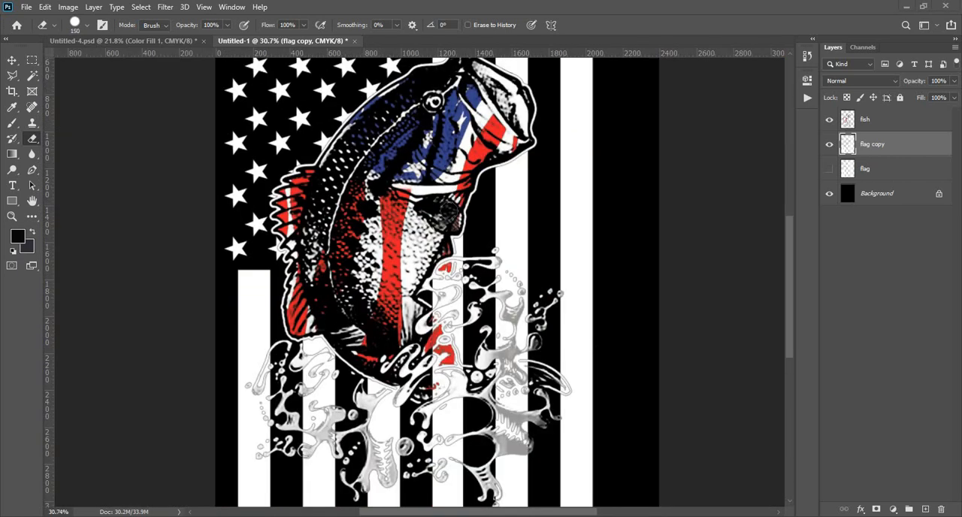
pyautogui.scroll(-2, 280, 277)
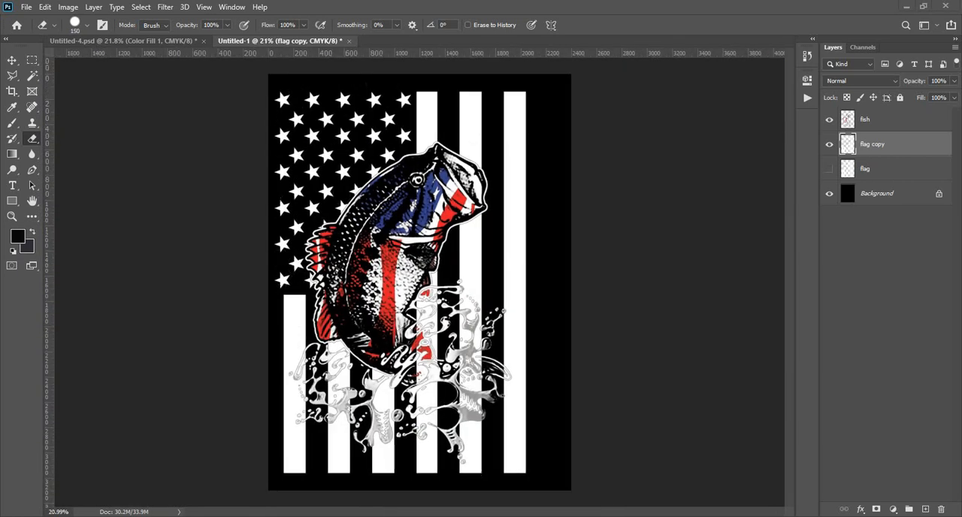
pyautogui.scroll(2, 304, 379)
pyautogui.scroll(-2, 305, 380)
pyautogui.scroll(3, 304, 380)
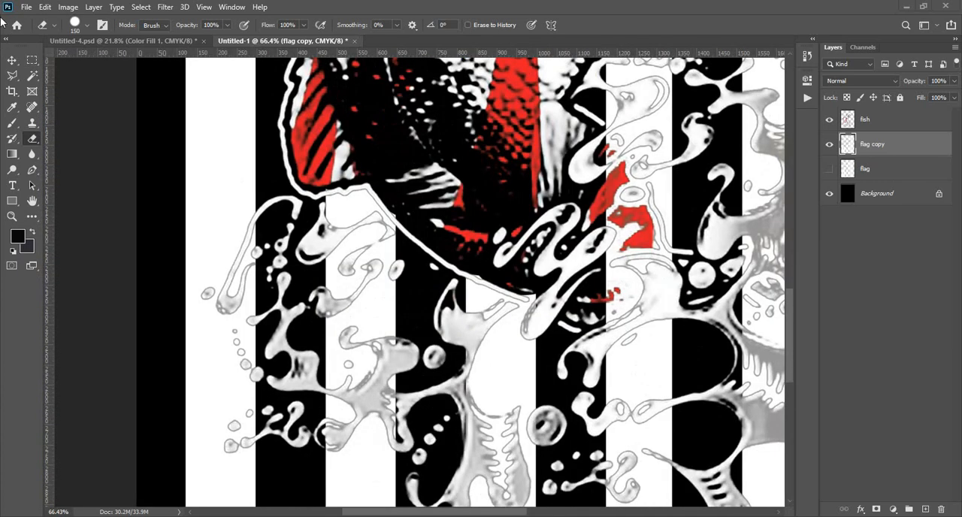
pyautogui.click(12, 60)
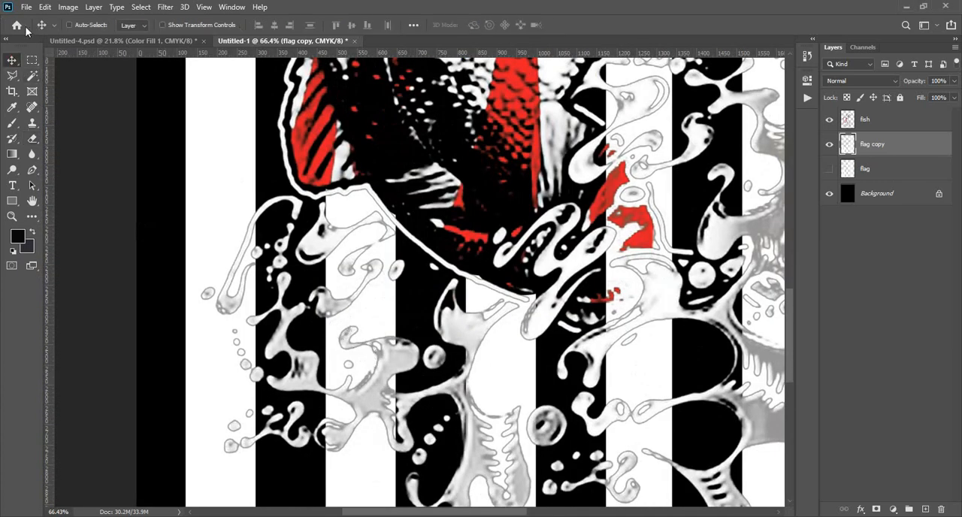
pyautogui.scroll(-2, 345, 444)
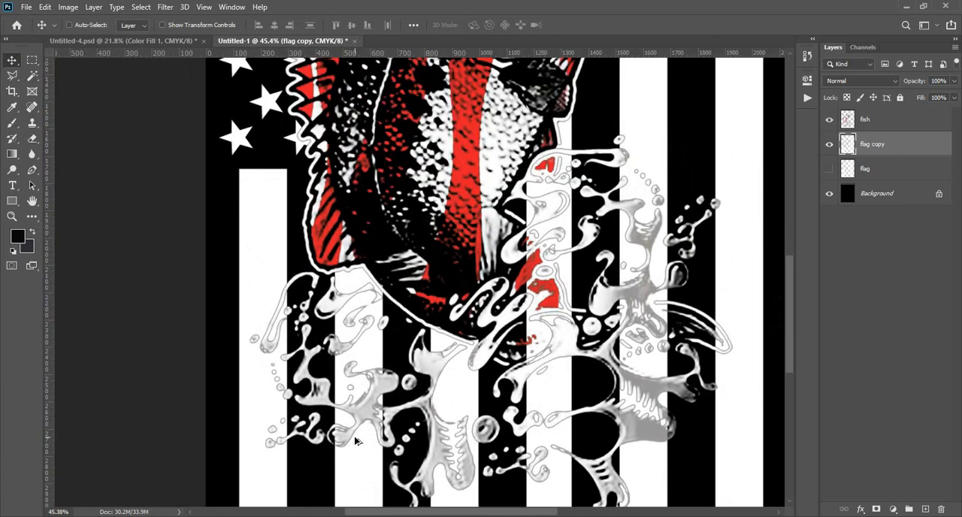
pyautogui.scroll(-2, 357, 439)
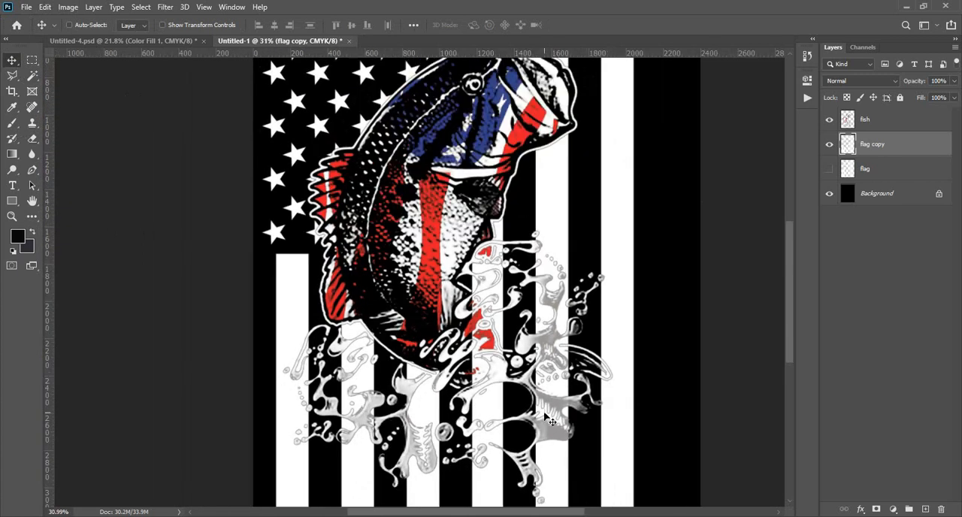
pyautogui.scroll(2, 536, 450)
# - Load the fish layer's pixels as a selection and set up the Brush tool with a white foreground color
pyautogui.click(847, 120)
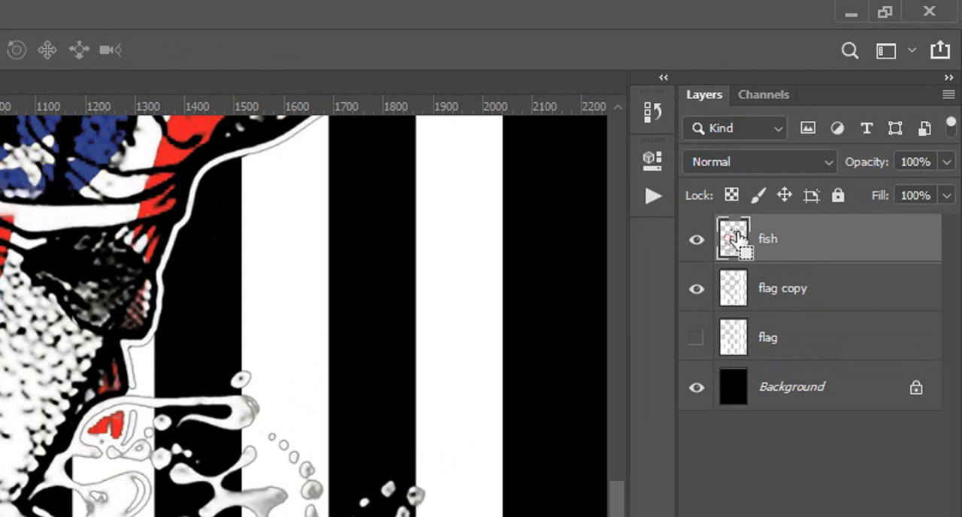
pyautogui.keyDown('ctrl'); pyautogui.click(733, 240); pyautogui.keyUp('ctrl')
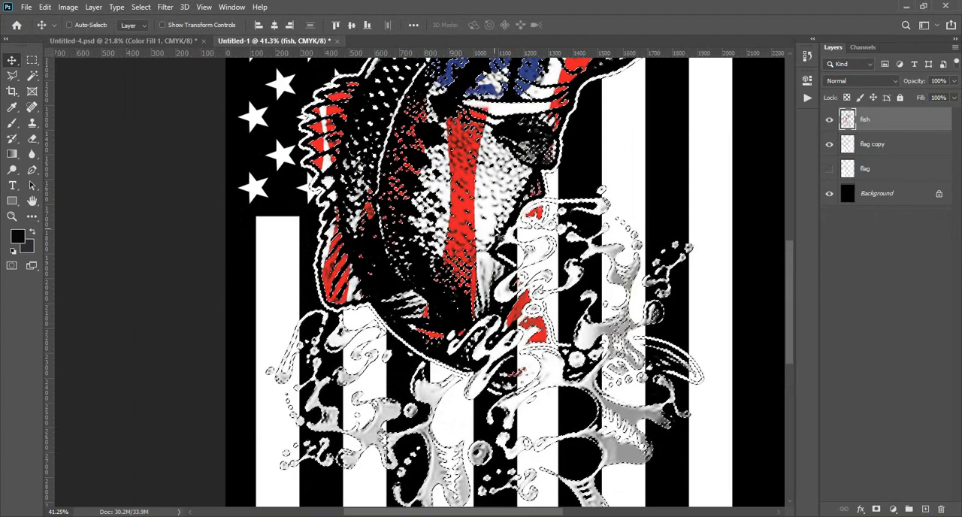
pyautogui.click(11, 127)
pyautogui.click(17, 236)
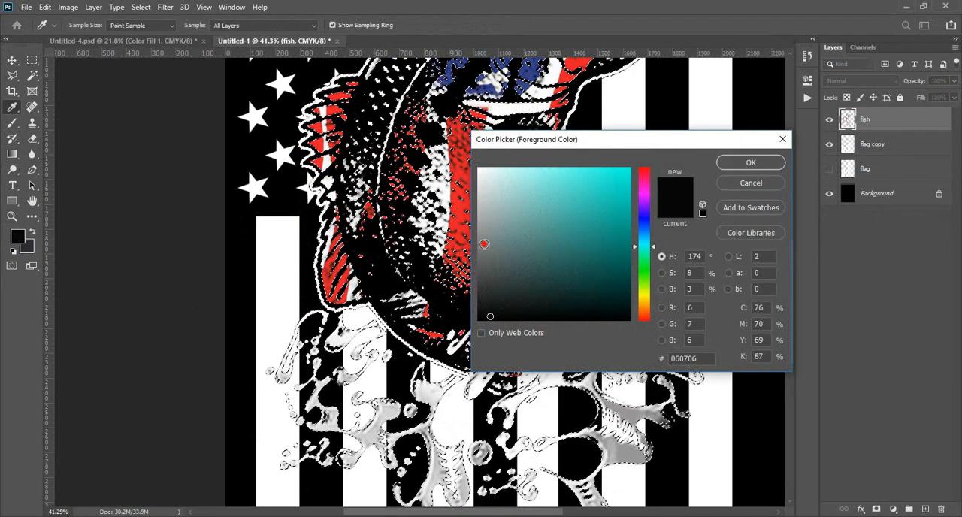
pyautogui.moveTo(483, 243); pyautogui.dragTo(474, 145)
pyautogui.click(750, 163)
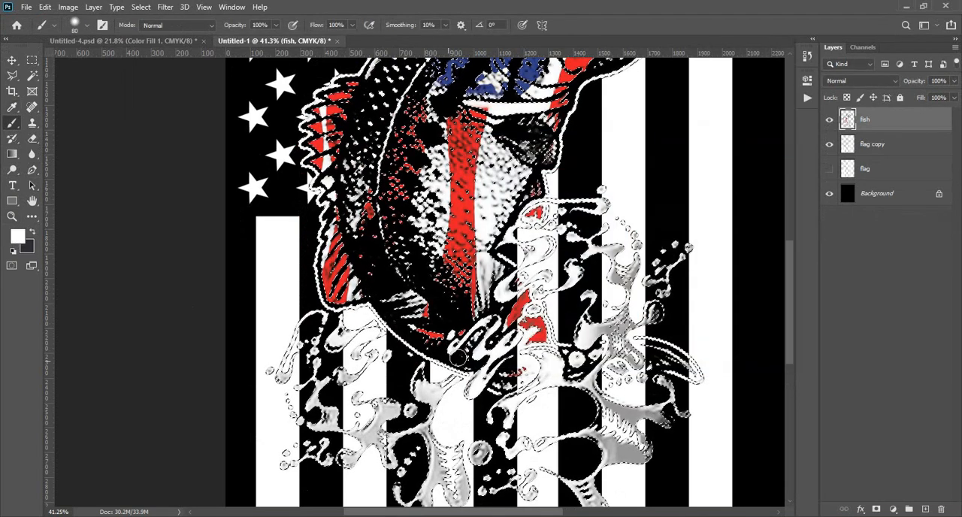
# - Paint the grey water splashes and the small red patch near their upper end white within the selection, using a 400 px brush
pyautogui.scroll(-1, 348, 384)
pyautogui.scroll(-2, 346, 384)
pyautogui.press(']')
pyautogui.press(']')
pyautogui.hscroll(1, 342, 383)
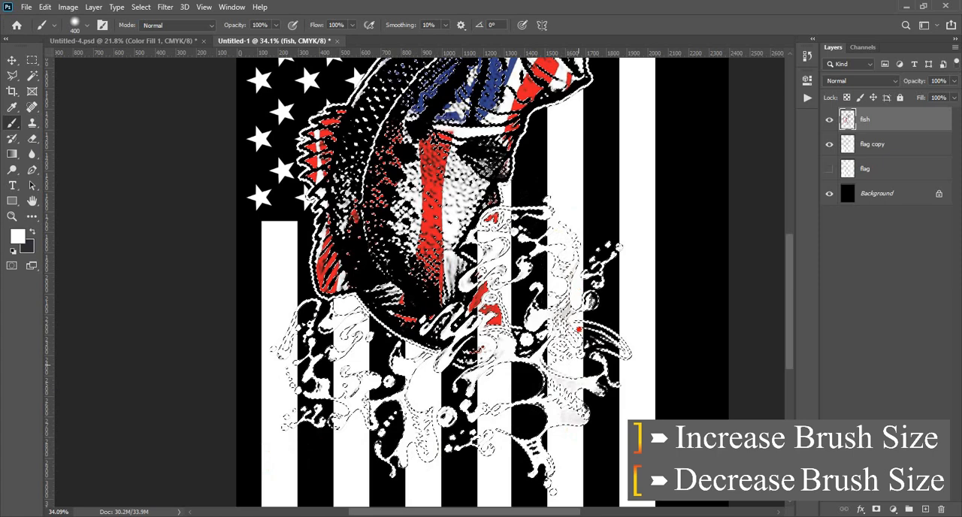
pyautogui.scroll(4, 481, 204)
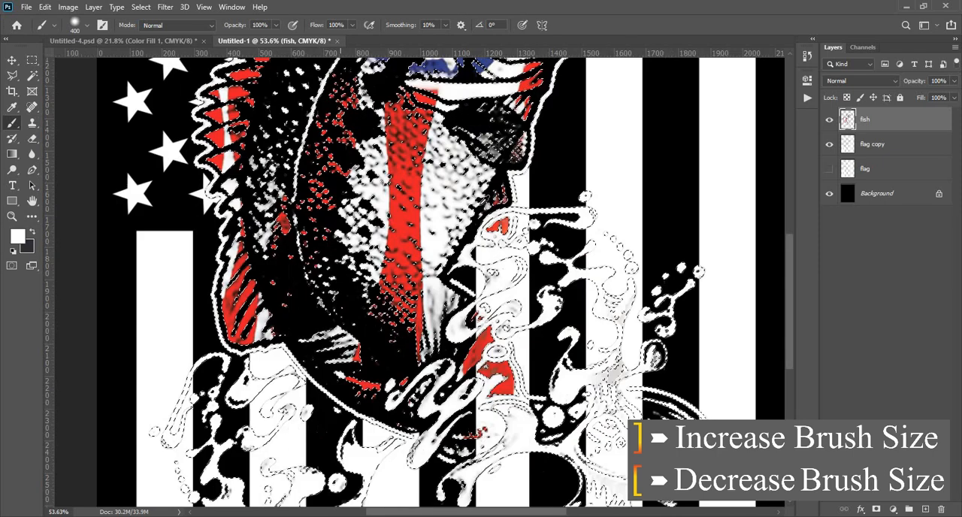
pyautogui.moveTo(492, 229); pyautogui.dragTo(503, 218)
# - Reduce the brush to 150 px and whiten the fish's belly scales on both sides of the red stripe
pyautogui.press('[')
pyautogui.press('[')
pyautogui.press('[')
pyautogui.press('[')
pyautogui.press('[')
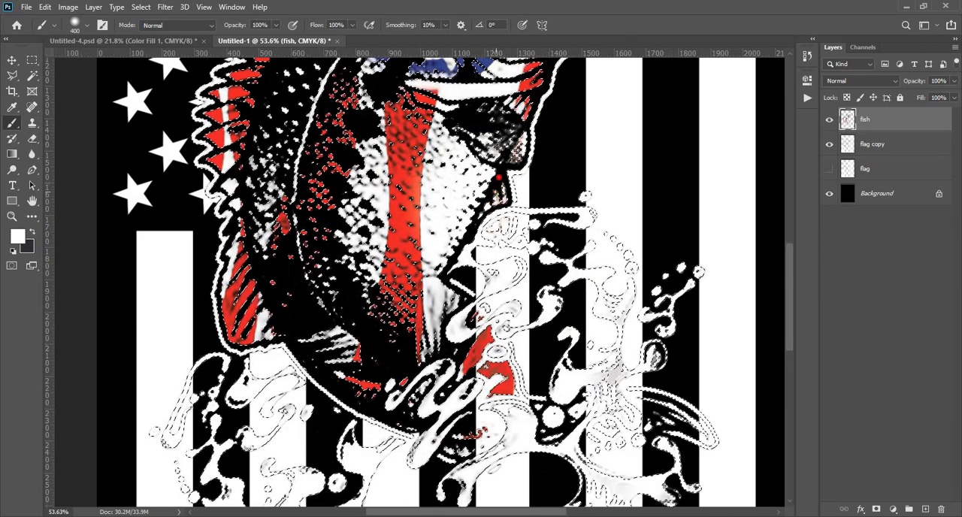
pyautogui.moveTo(438, 135)
pyautogui.mouseDown()
pyautogui.moveTo(481, 159)
pyautogui.moveTo(442, 259)
pyautogui.moveTo(449, 338)
pyautogui.mouseUp()
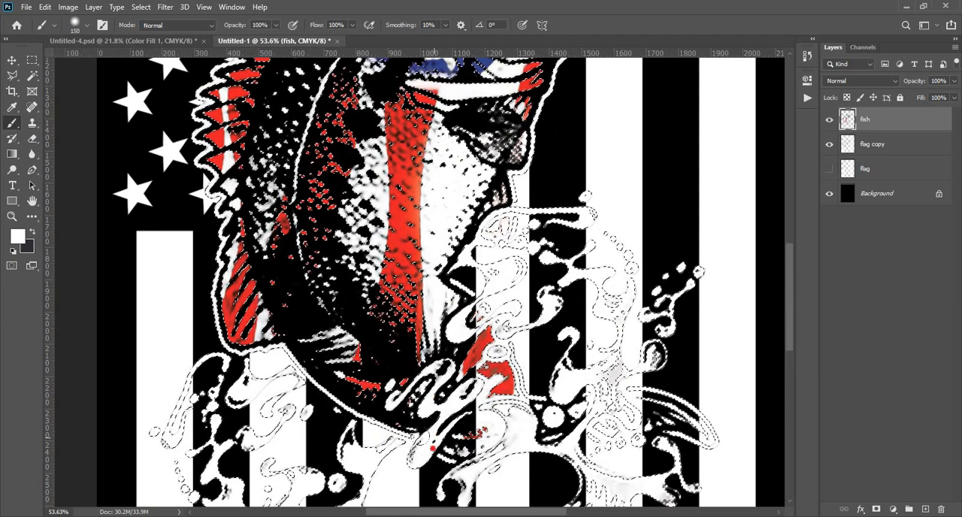
pyautogui.moveTo(364, 274); pyautogui.dragTo(370, 182)
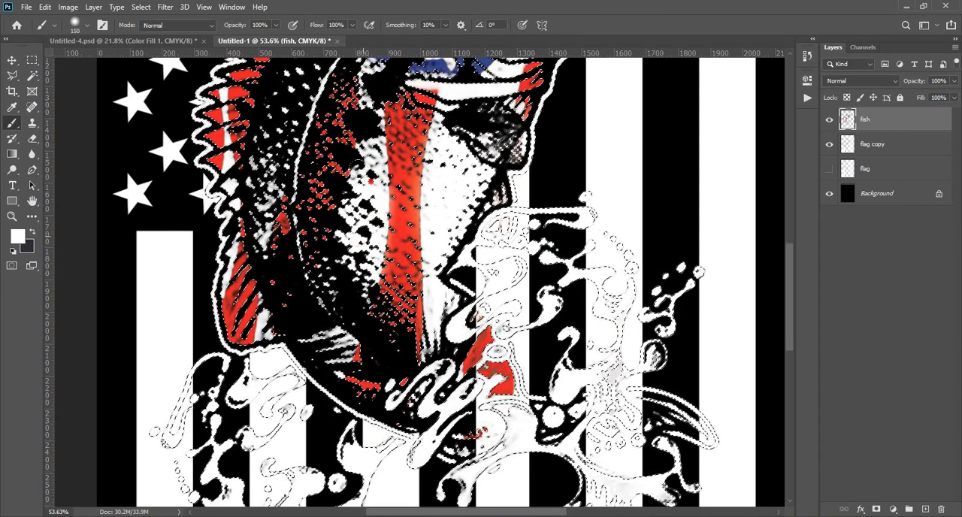
# - Whiten the grey shading inside the fish's open mouth with the 150 px brush and clear the selection
pyautogui.scroll(-4, 495, 232)
pyautogui.scroll(2, 497, 218)
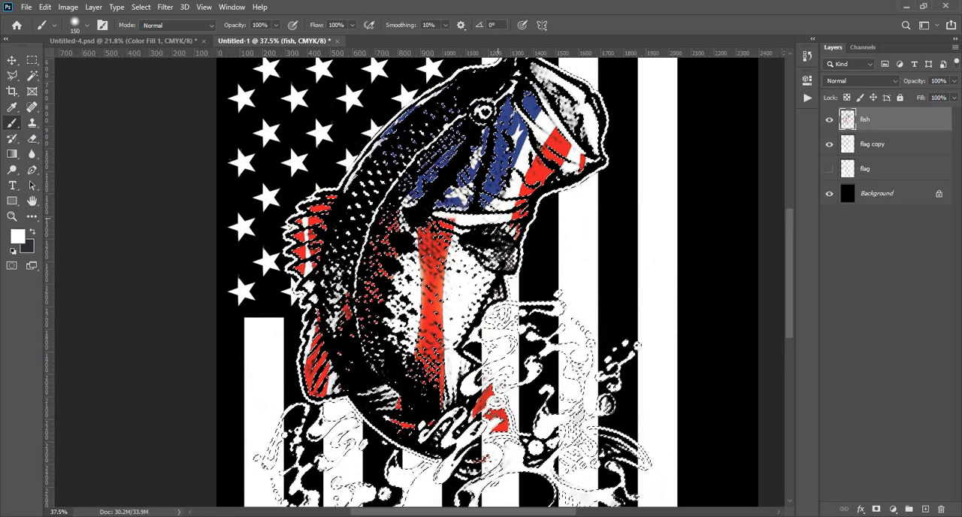
pyautogui.scroll(3, 496, 64)
pyautogui.moveTo(565, 65)
pyautogui.mouseDown()
pyautogui.moveTo(629, 172)
pyautogui.moveTo(564, 44)
pyautogui.moveTo(590, 133)
pyautogui.moveTo(575, 90)
pyautogui.moveTo(641, 209)
pyautogui.mouseUp()
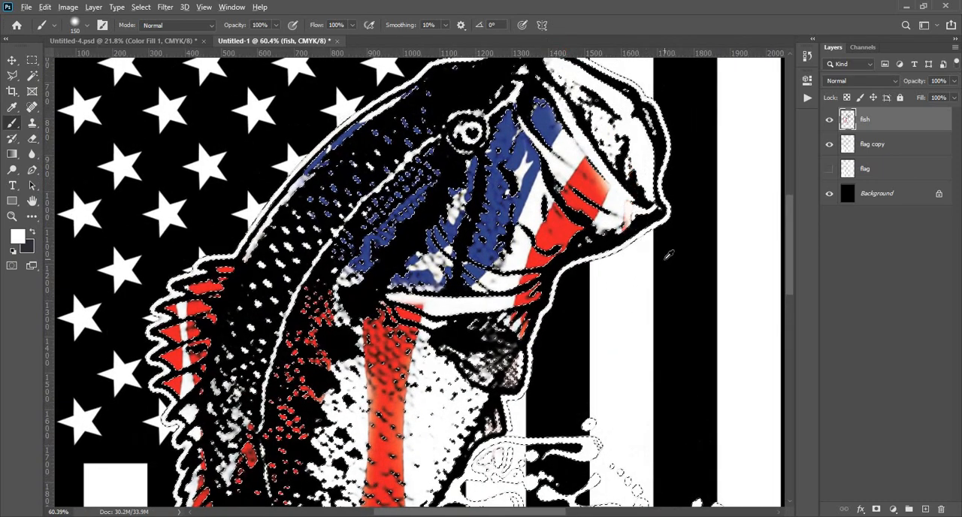
pyautogui.scroll(-5, 668, 255)
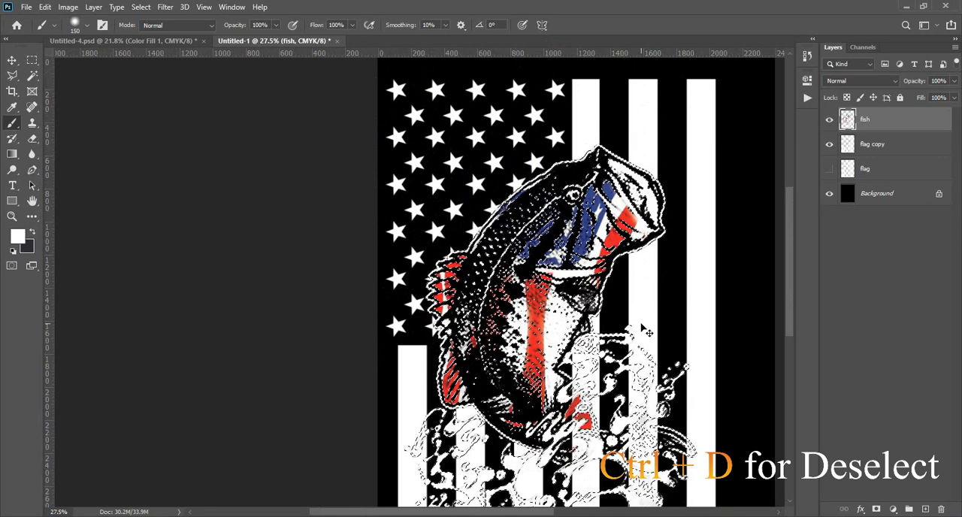
pyautogui.hotkey('ctrl', 'd')
pyautogui.scroll(-2, 638, 323)
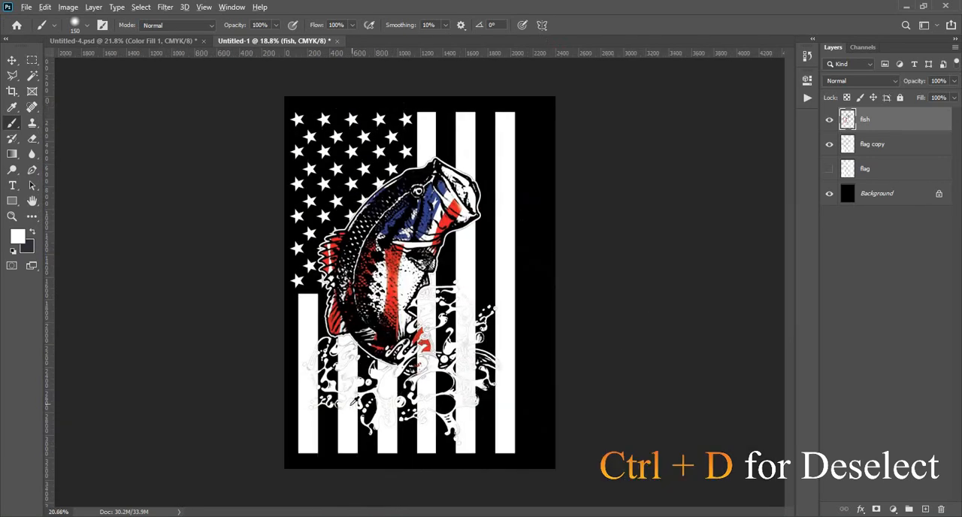
# - Load the fish layer's pixels as a selection again and expand it by 5 pixels
pyautogui.scroll(4, 353, 403)
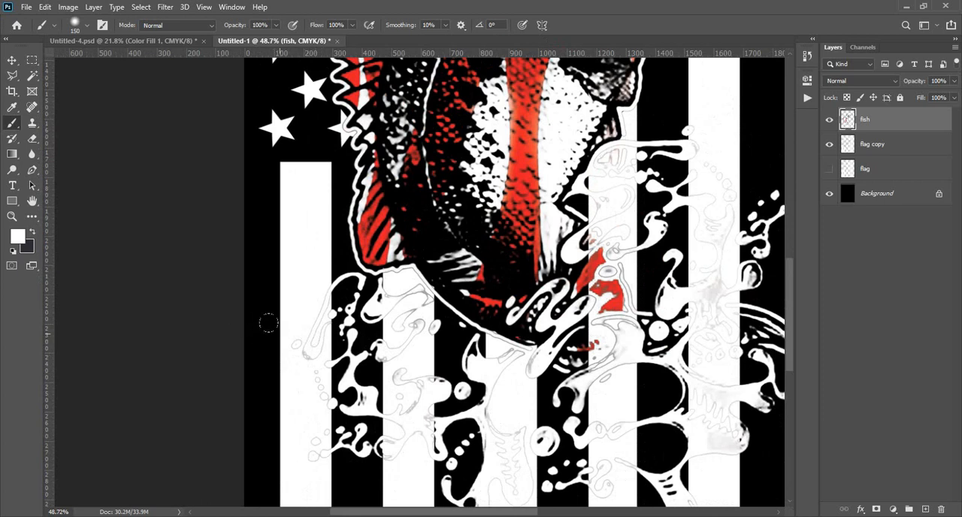
pyautogui.press('v')
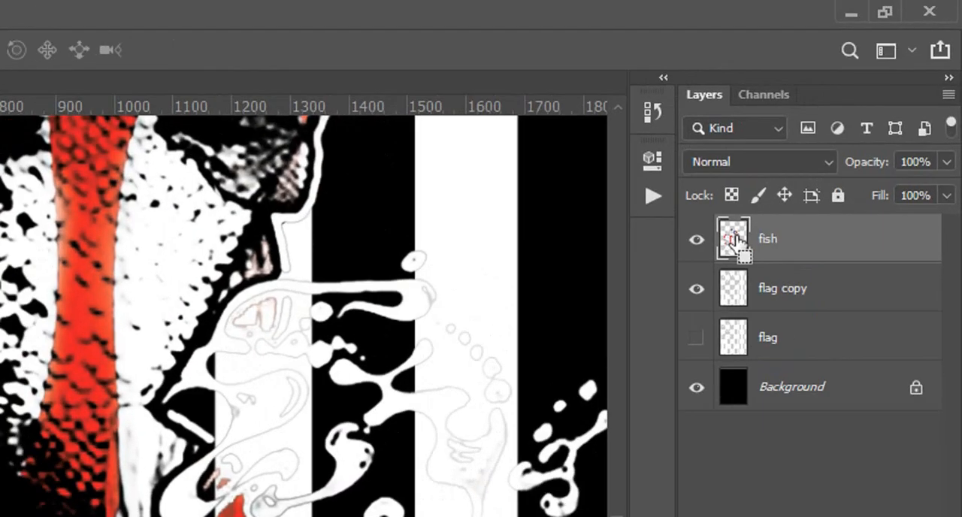
pyautogui.keyDown('ctrl'); pyautogui.click(733, 239); pyautogui.keyUp('ctrl')
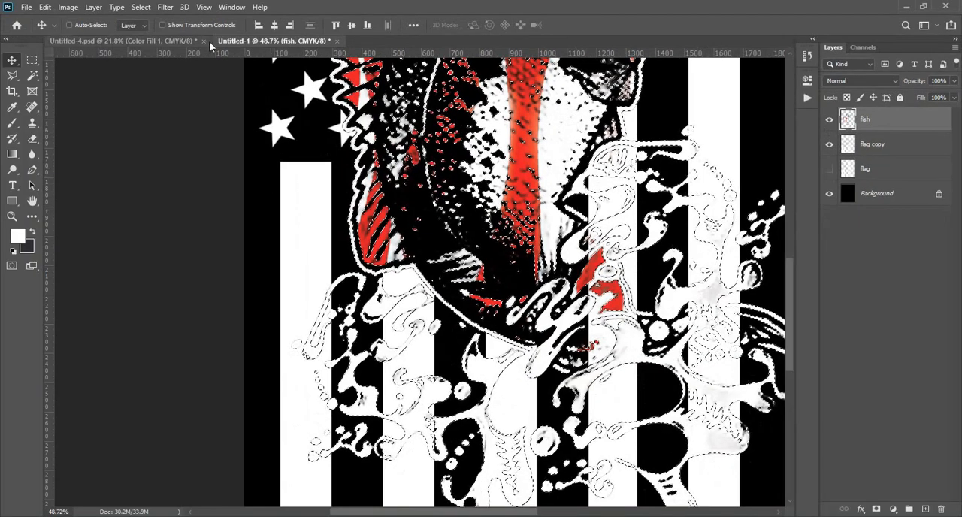
pyautogui.click(141, 7)
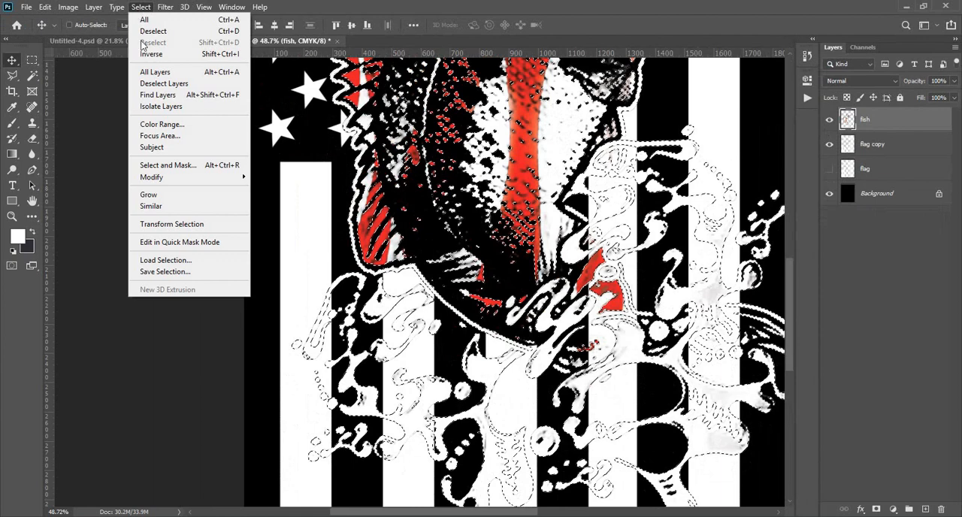
pyautogui.moveTo(233, 176)
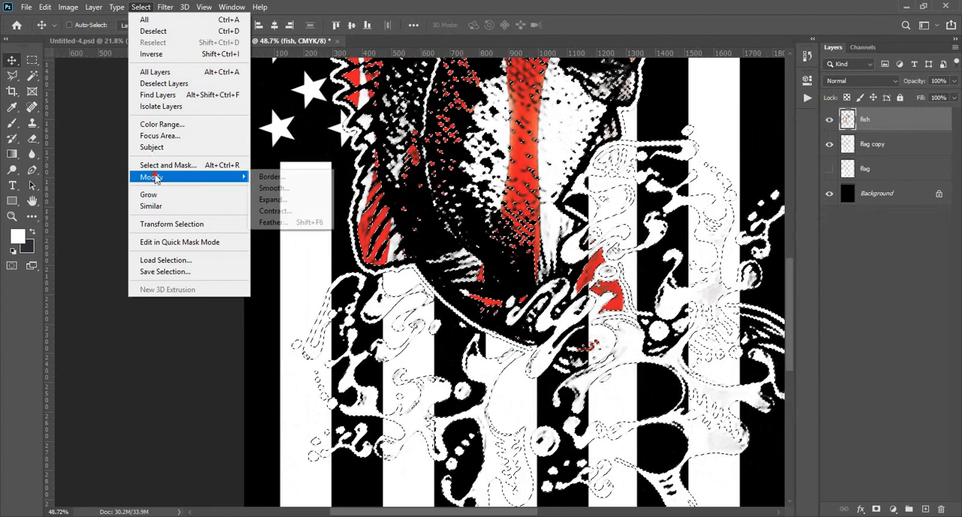
pyautogui.click(287, 202)
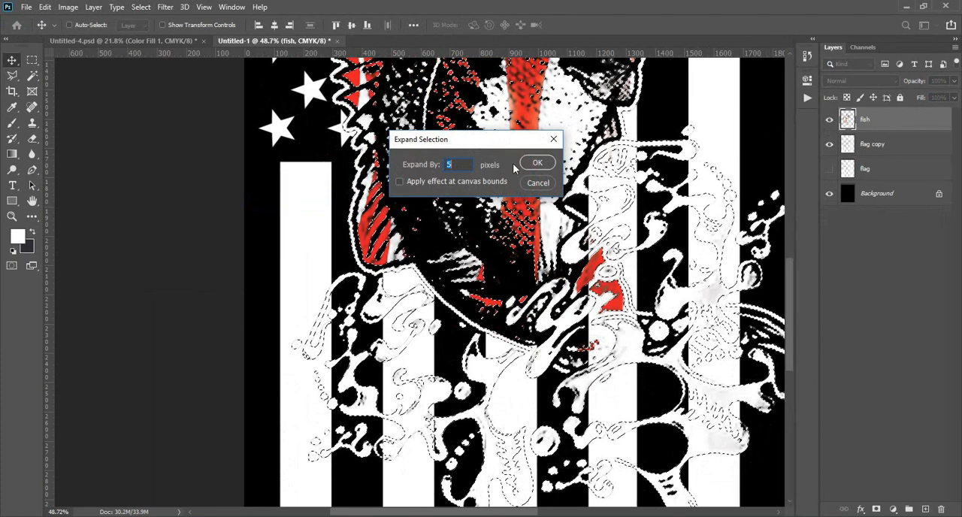
pyautogui.click(534, 164)
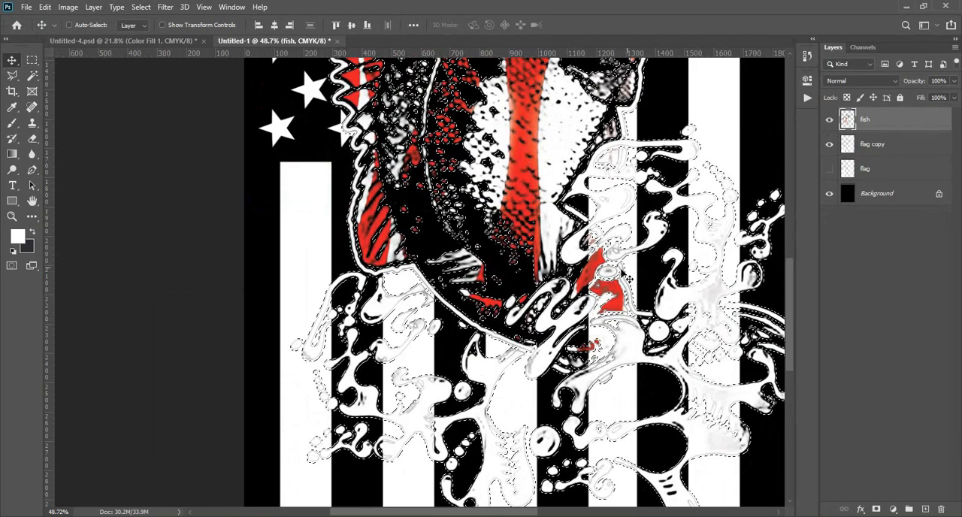
# - Delete the expanded fish selection's area from the flag copy layer and deselect
pyautogui.click(875, 148)
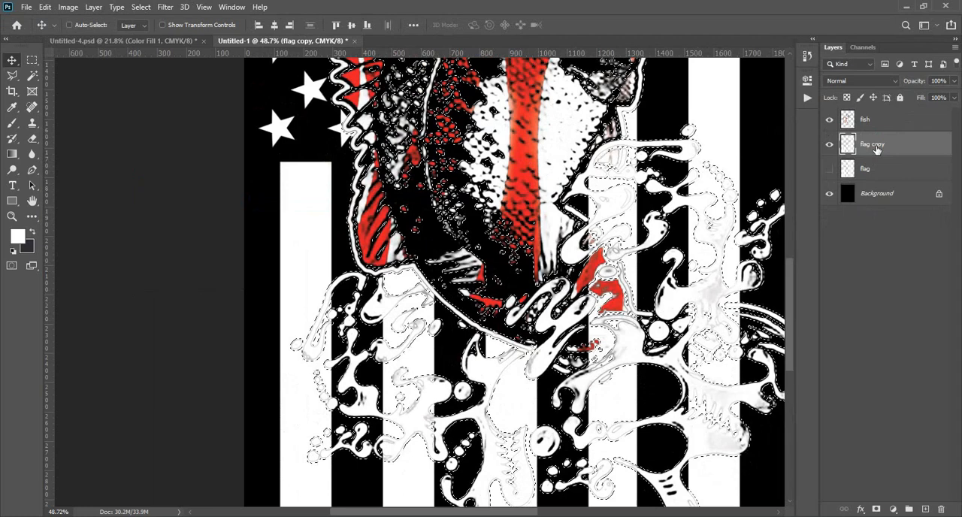
pyautogui.press('Delete')
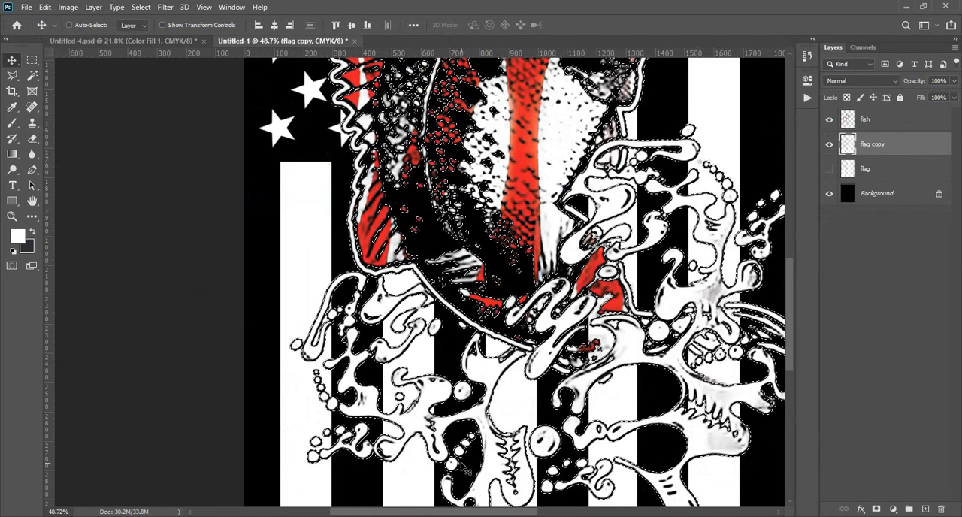
pyautogui.hotkey('ctrl', 'd')
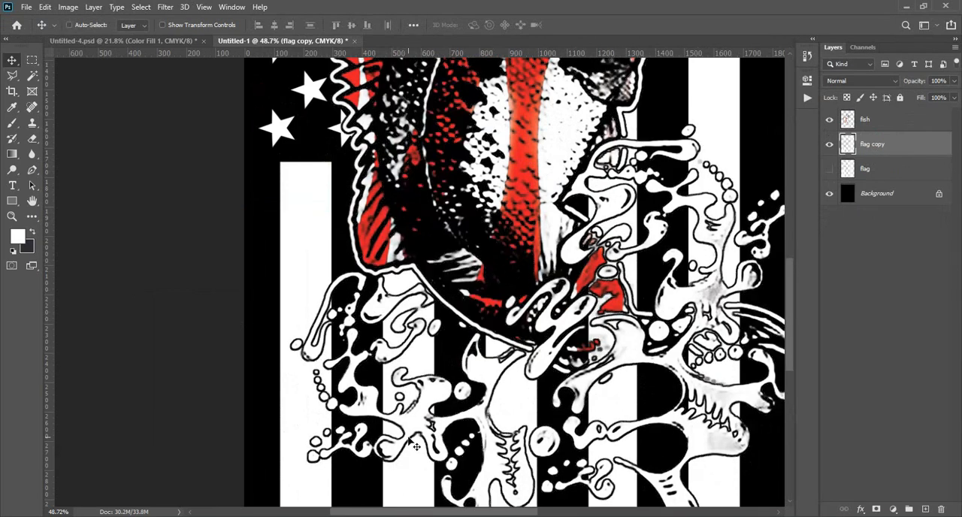
# - Undo the deletion of the 5-pixel expanded fish area on the flag copy layer and clear the selection
pyautogui.scroll(-1, 416, 446)
pyautogui.scroll(4, 661, 233)
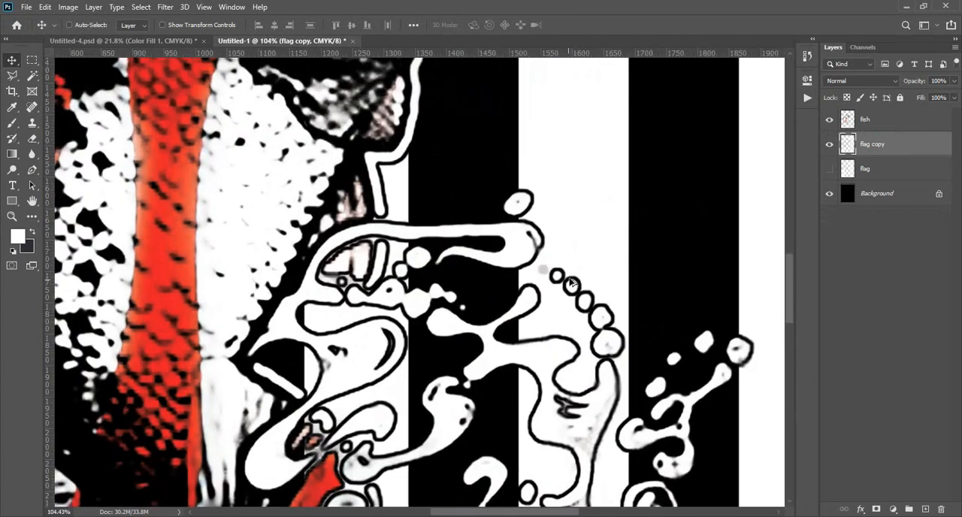
pyautogui.hotkey('ctrl', 'z')
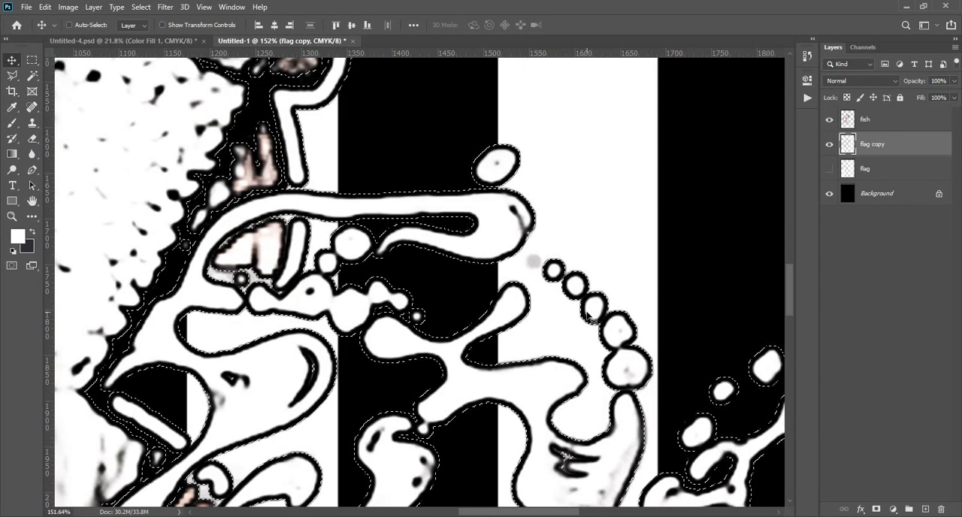
pyautogui.hotkey('ctrl', 'z')
pyautogui.hotkey('ctrl', 'z')
pyautogui.hotkey('ctrl', 'd')
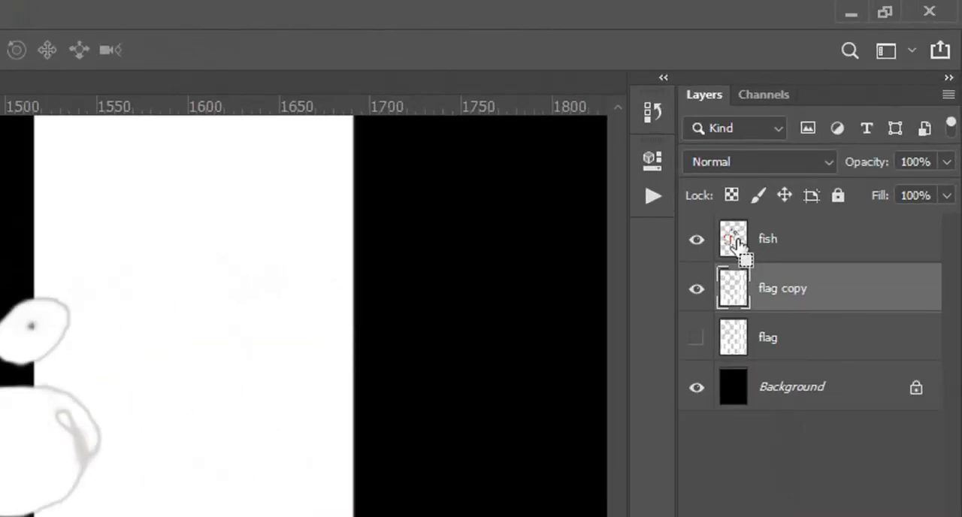
# - Load the fish layer's pixels as a selection and expand it by 7 pixels
pyautogui.keyDown('ctrl'); pyautogui.click(850, 121); pyautogui.keyUp('ctrl')
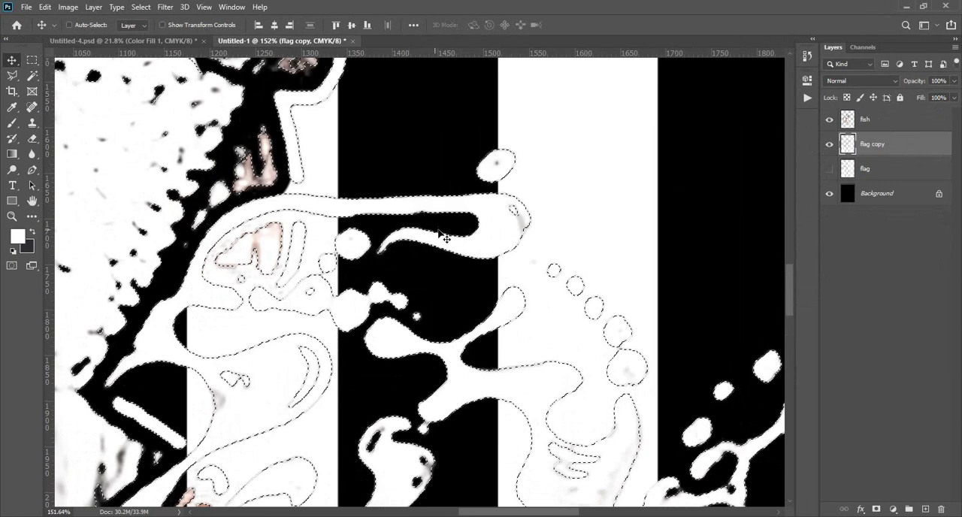
pyautogui.click(147, 7)
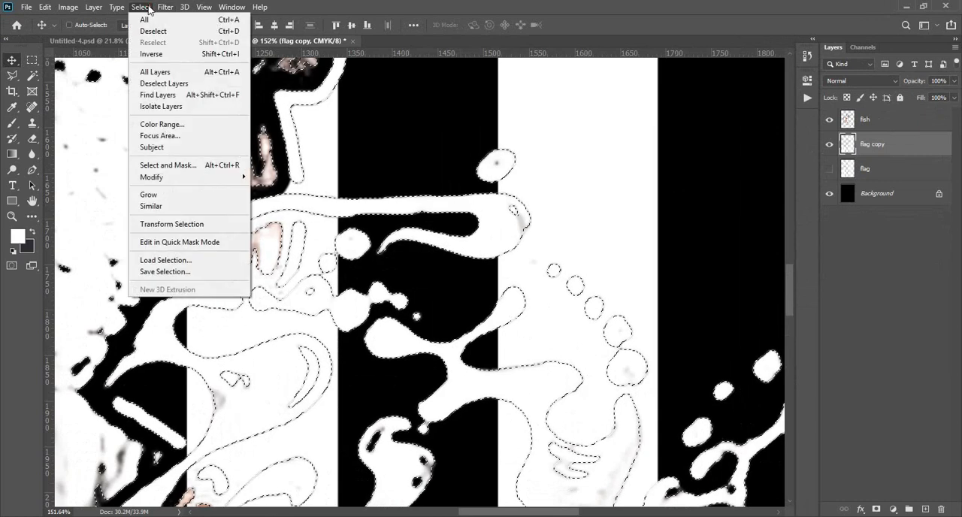
pyautogui.click(141, 176)
pyautogui.click(271, 200)
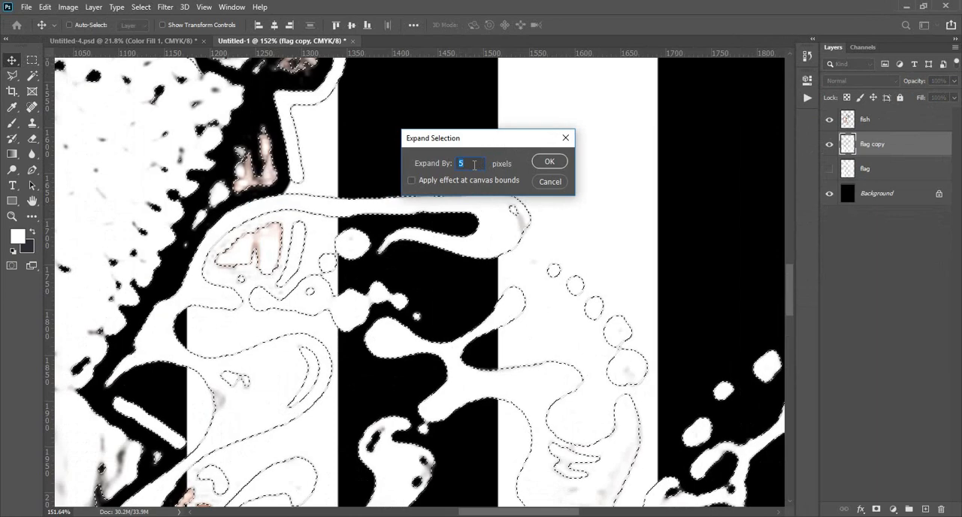
pyautogui.write('7')
pyautogui.click(537, 163)
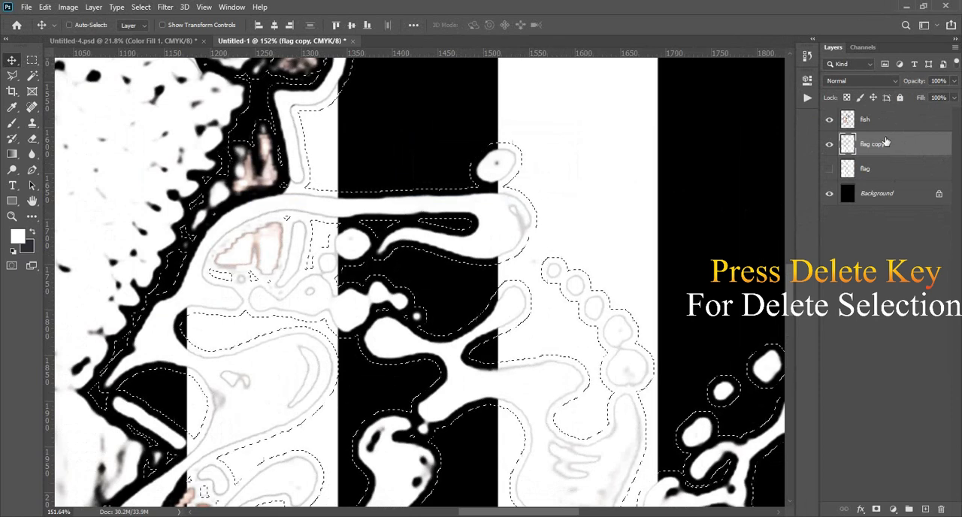
# - Delete the 7-pixel expanded selection's area from the flag copy layer and deselect
pyautogui.press('Delete')
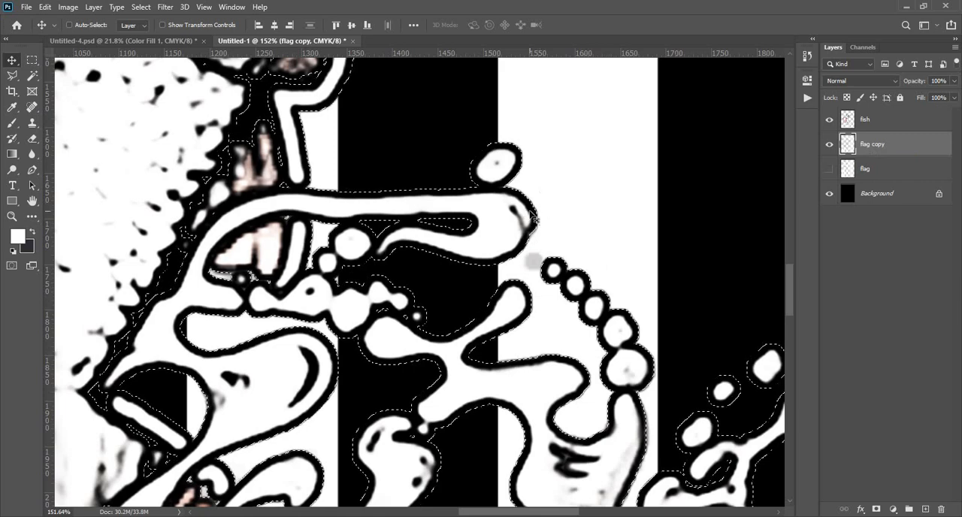
pyautogui.scroll(-2, 516, 299)
pyautogui.scroll(-5, 516, 299)
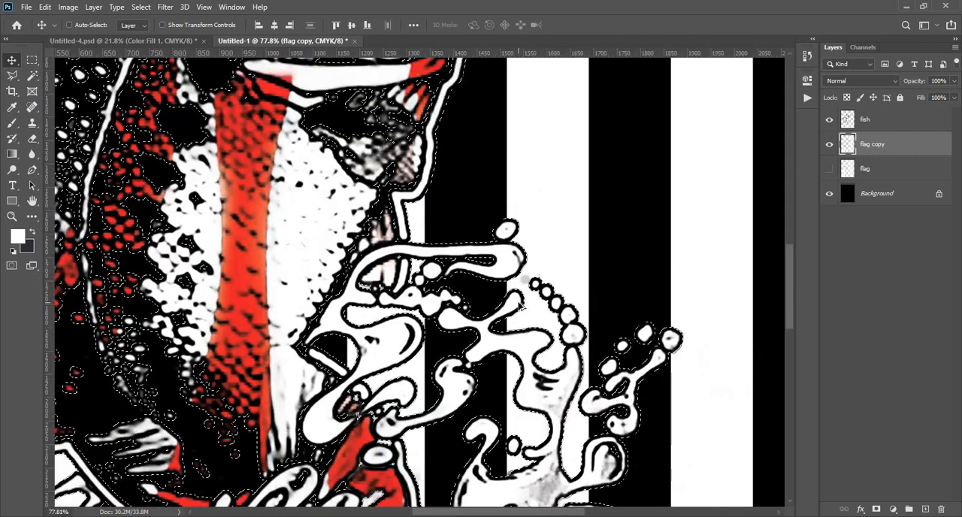
pyautogui.hotkey('ctrl', 'd')
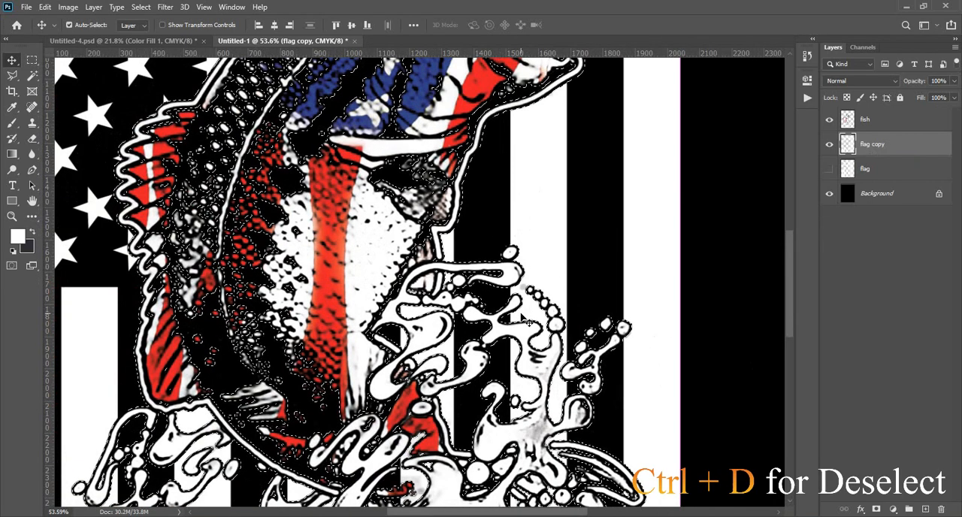
pyautogui.scroll(-2, 527, 321)
pyautogui.scroll(-1, 528, 321)
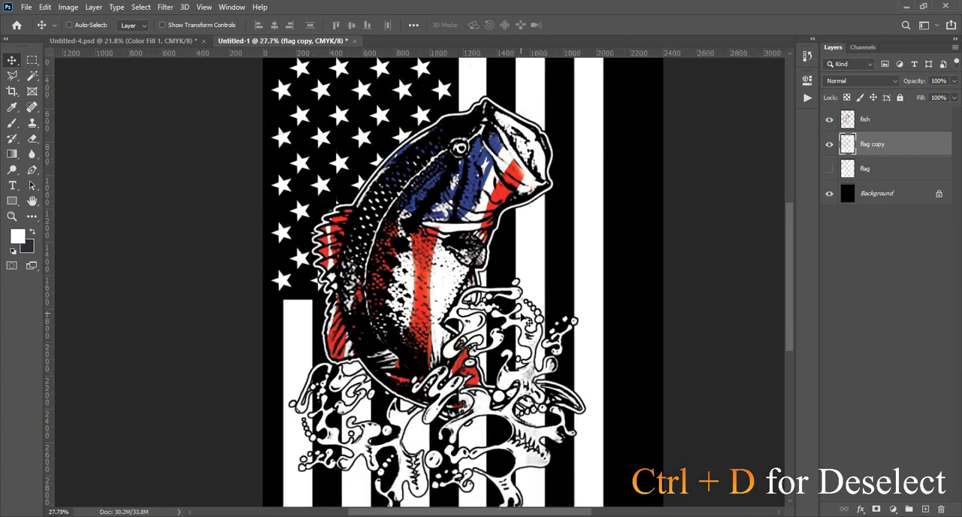
pyautogui.scroll(-1, 452, 286)
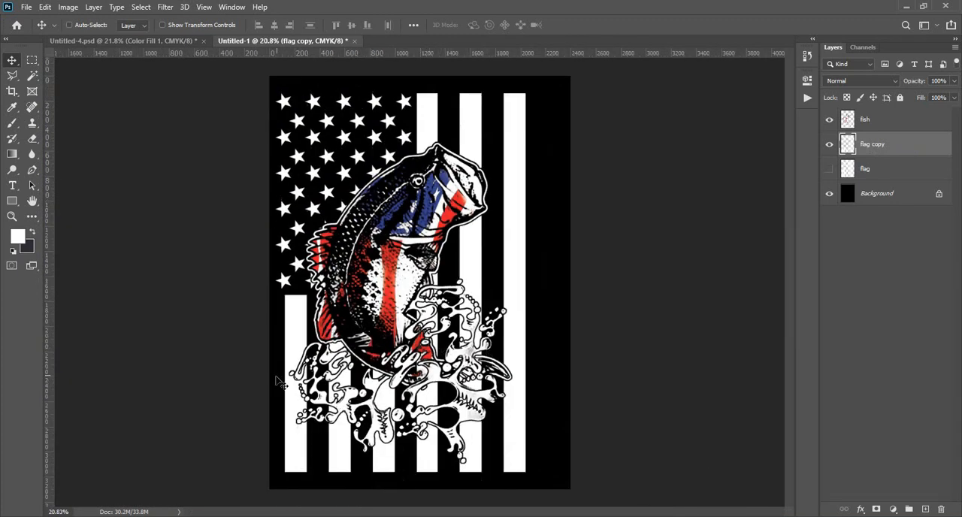
pyautogui.scroll(1, 327, 428)
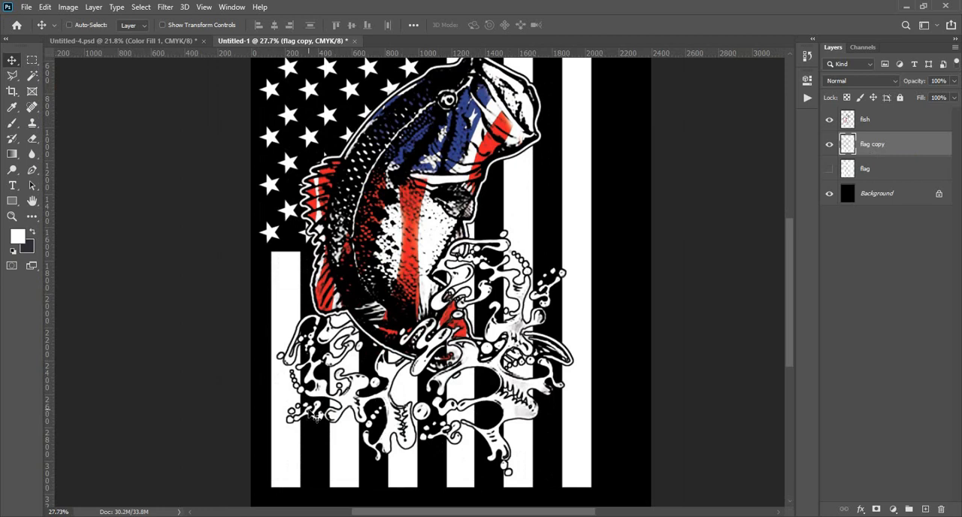
pyautogui.scroll(-1, 327, 414)
pyautogui.scroll(-1, 437, 359)
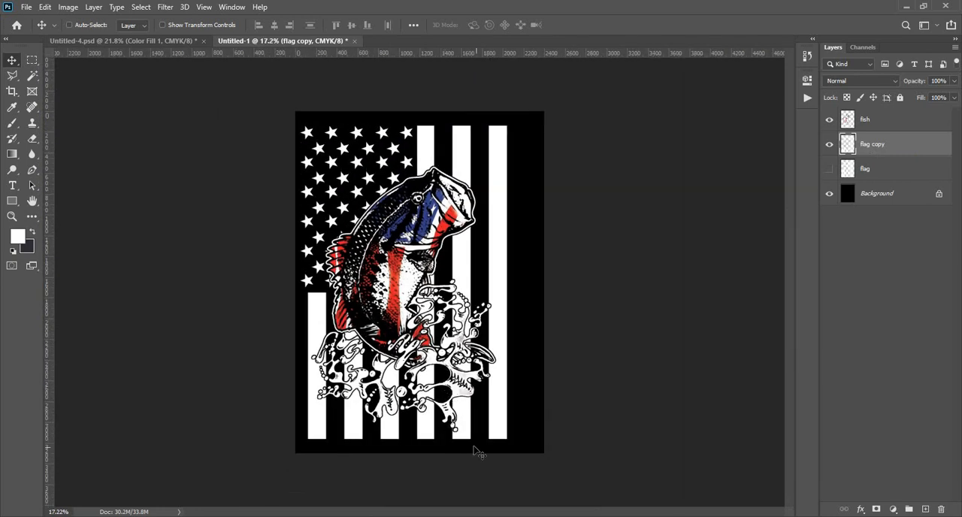
# - Add the white text REEL COOL PEOPLE in 60 pt Eordeoghlakat near the flag's lower edge
pyautogui.press('t')
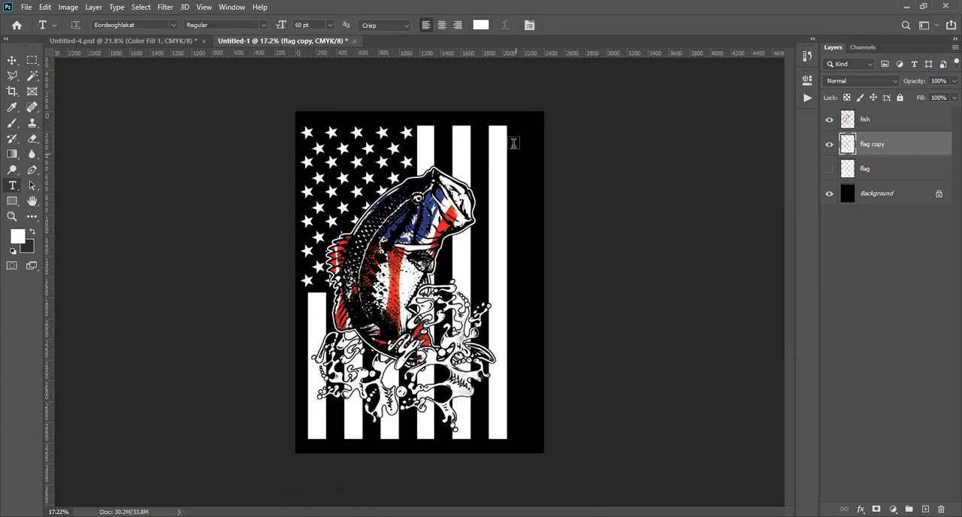
pyautogui.click(336, 426)
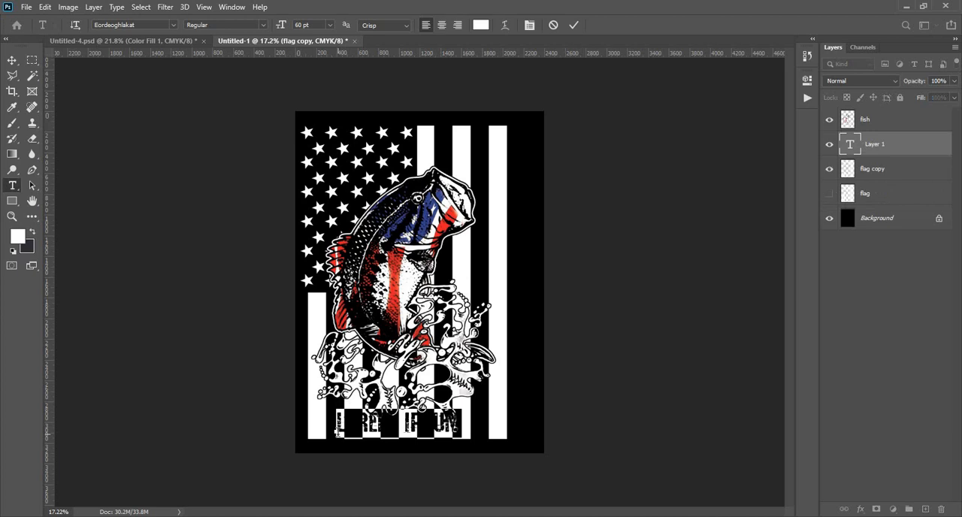
pyautogui.press('BackSpace')
pyautogui.write('REEL')
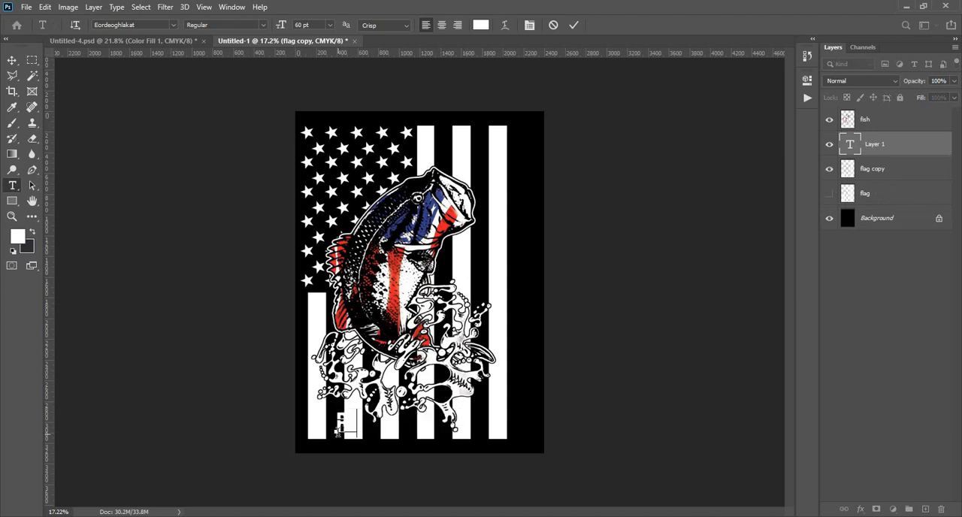
pyautogui.write(' DOOL PAPA')
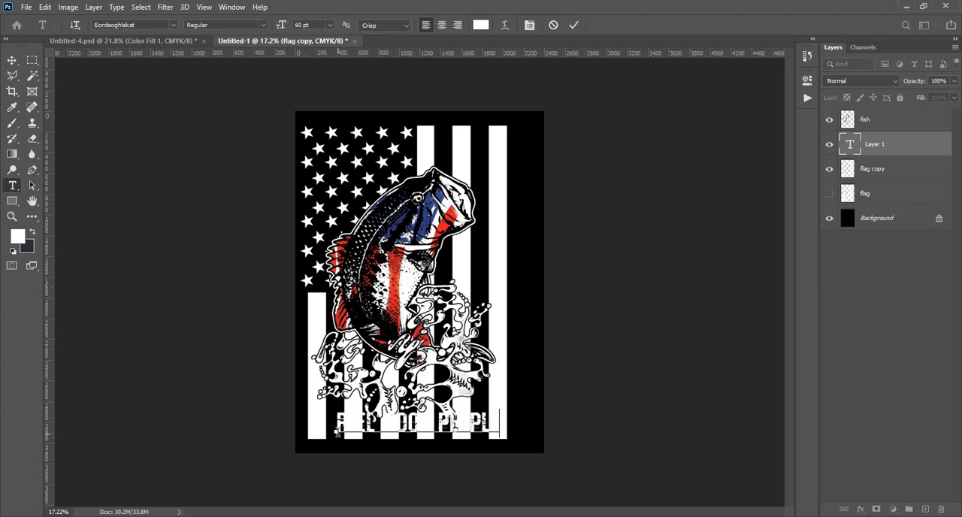
pyautogui.click(572, 25)
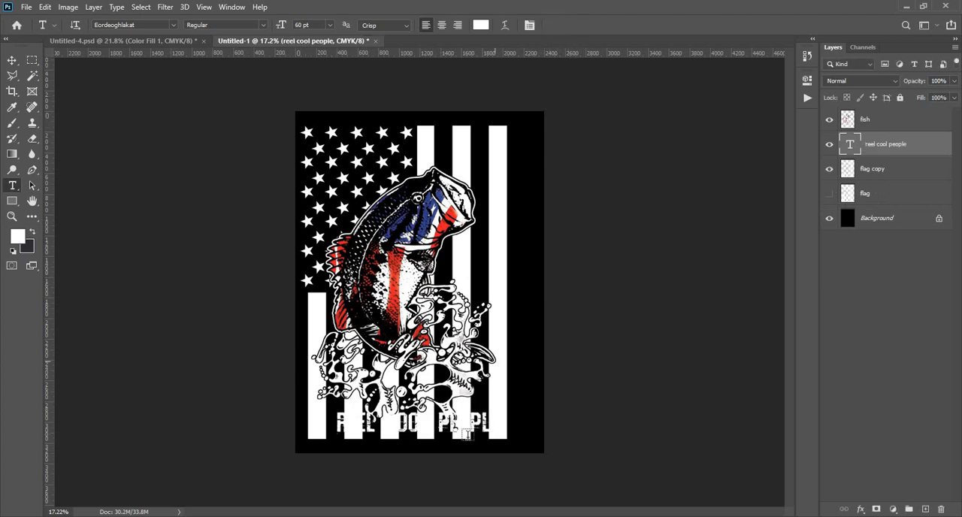
# - Rotate the REEL COOL PEOPLE text 90 degrees, enlarge it and place it vertically in the black strip beside the flag's stripes
pyautogui.click(12, 60)
pyautogui.moveTo(474, 421); pyautogui.dragTo(543, 271)
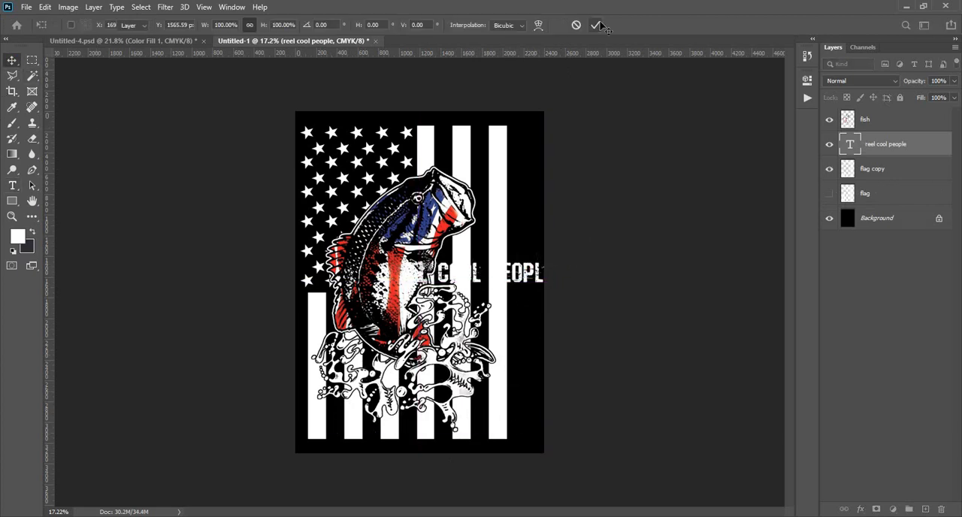
pyautogui.click(45, 7)
pyautogui.click(63, 269)
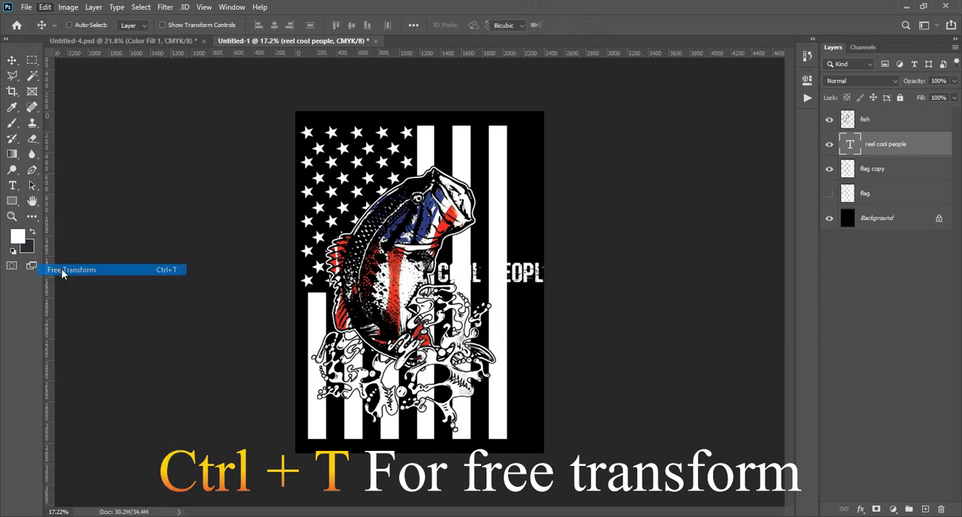
pyautogui.moveTo(560, 253); pyautogui.dragTo(511, 407)
pyautogui.moveTo(472, 317); pyautogui.dragTo(520, 251)
pyautogui.moveTo(533, 298); pyautogui.dragTo(530, 351)
pyautogui.press('Return')
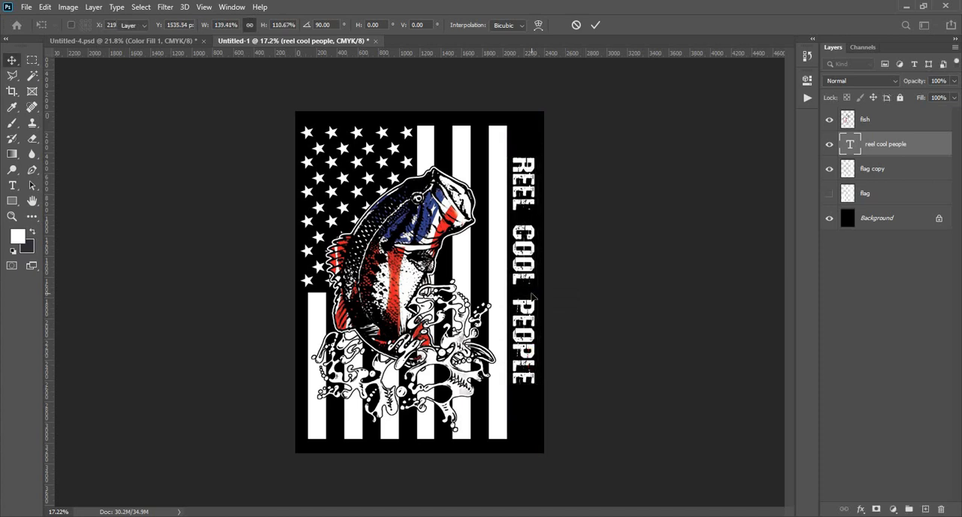
# - Try wider gaps between the words of the vertical text by adding extra spaces
pyautogui.press('t')
pyautogui.click(523, 256)
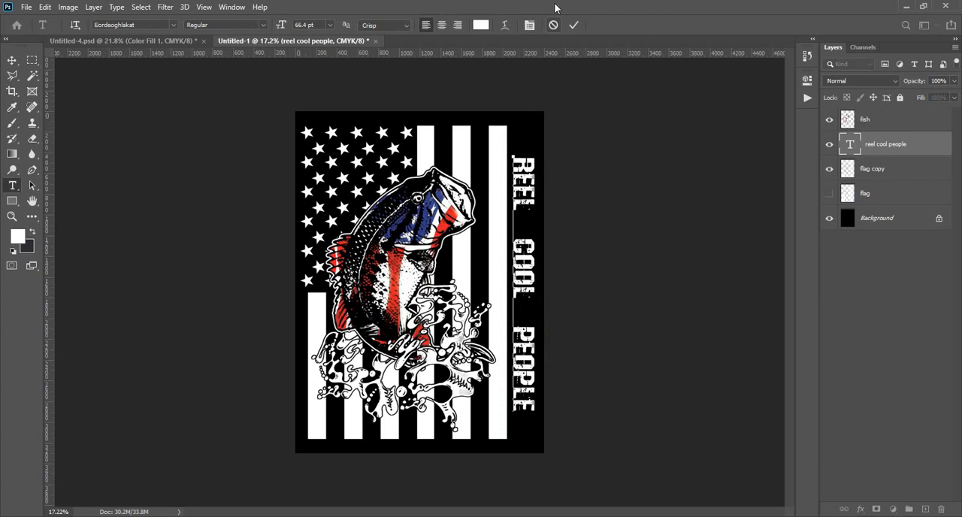
pyautogui.click(574, 25)
# - Align the vertical text's start with the flag's upper edge and scale it to 125.45% to run along the flag's length
pyautogui.moveTo(520, 282); pyautogui.dragTo(527, 252)
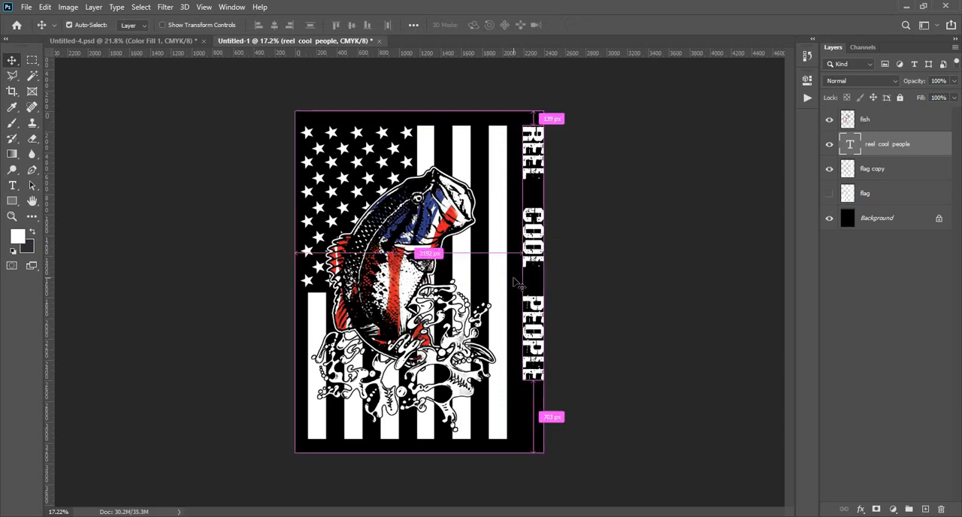
pyautogui.hotkey('ctrl', 't')
pyautogui.moveTo(517, 378); pyautogui.dragTo(493, 424)
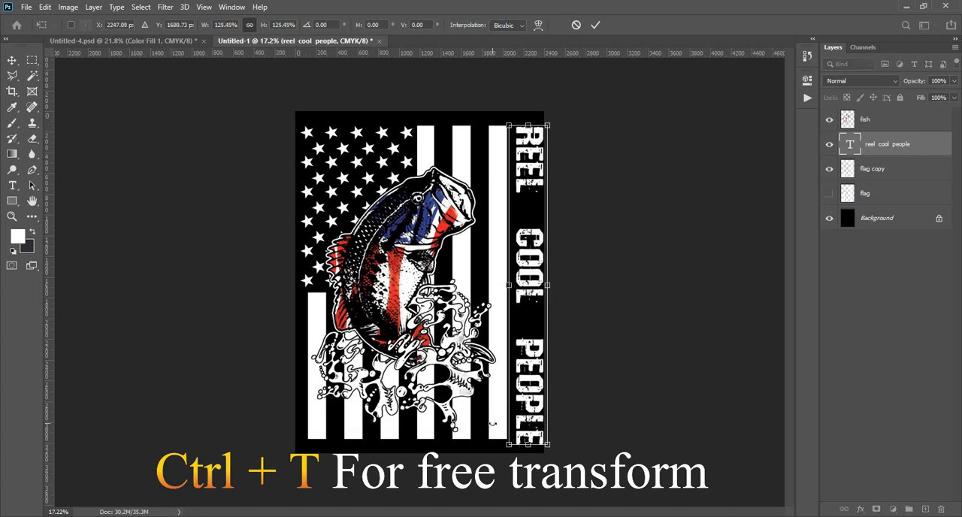
pyautogui.press('Return')
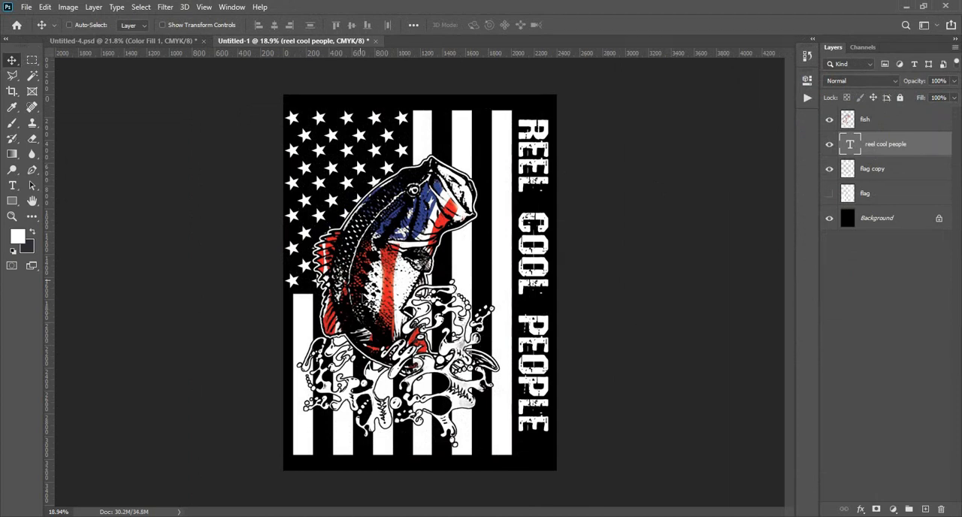
# - Move the text layer above the fish layer and merge the fish and flag copy layers
pyautogui.moveTo(869, 148); pyautogui.dragTo(869, 114)
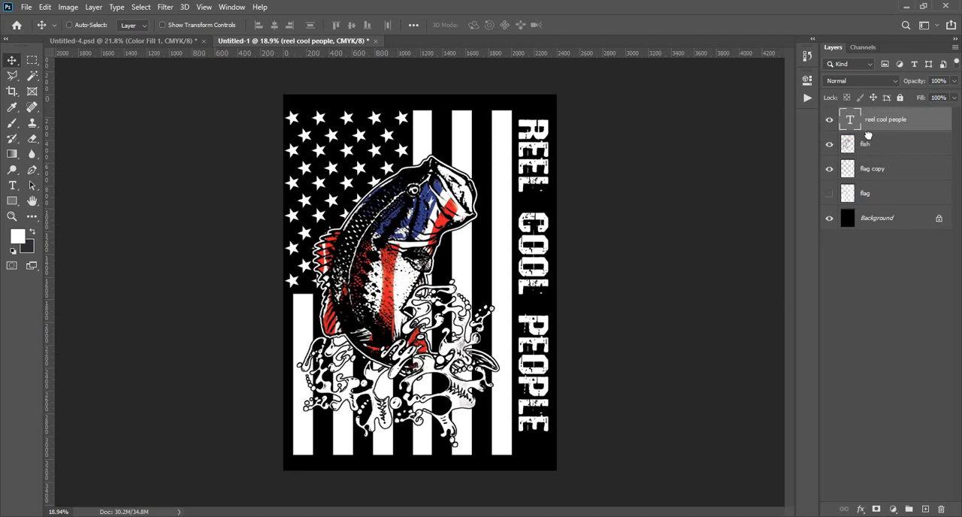
pyautogui.click(868, 147)
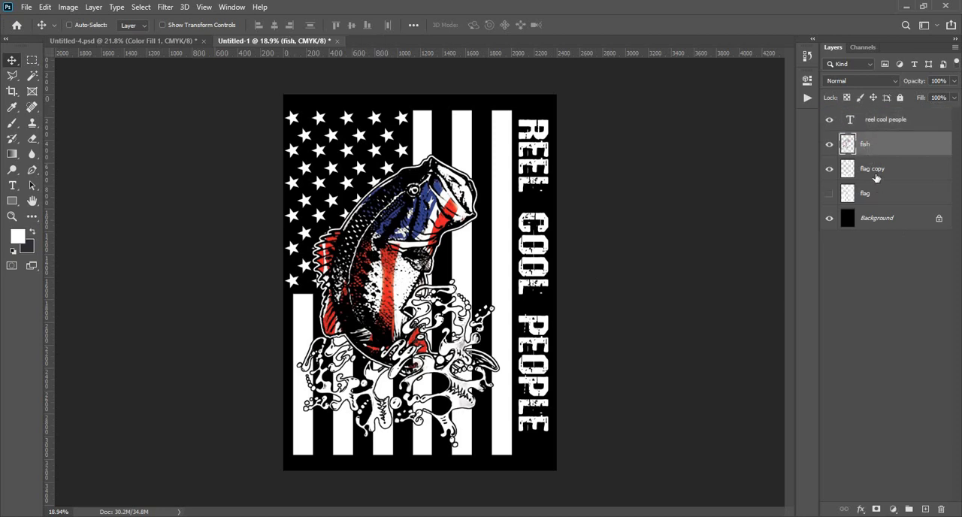
pyautogui.keyDown('ctrl'); pyautogui.click(876, 178); pyautogui.keyUp('ctrl')
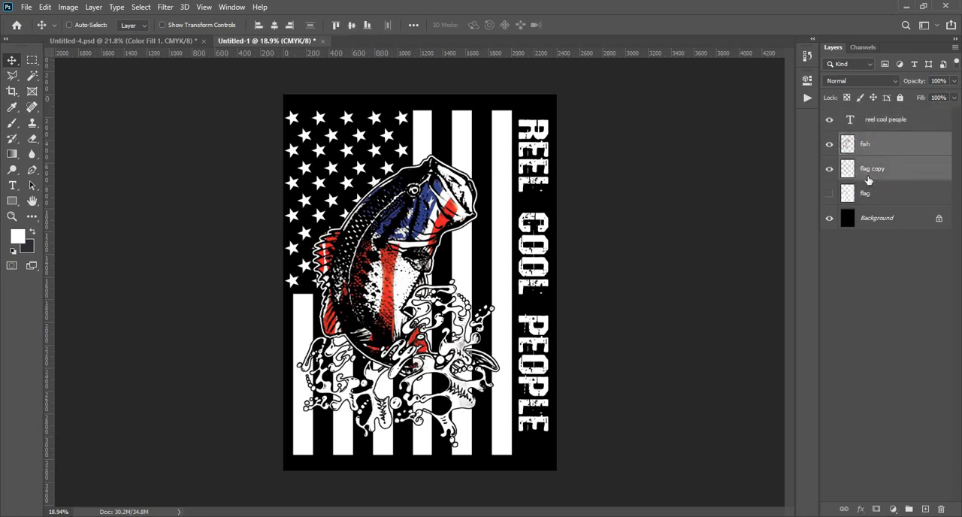
pyautogui.rightClick(868, 176)
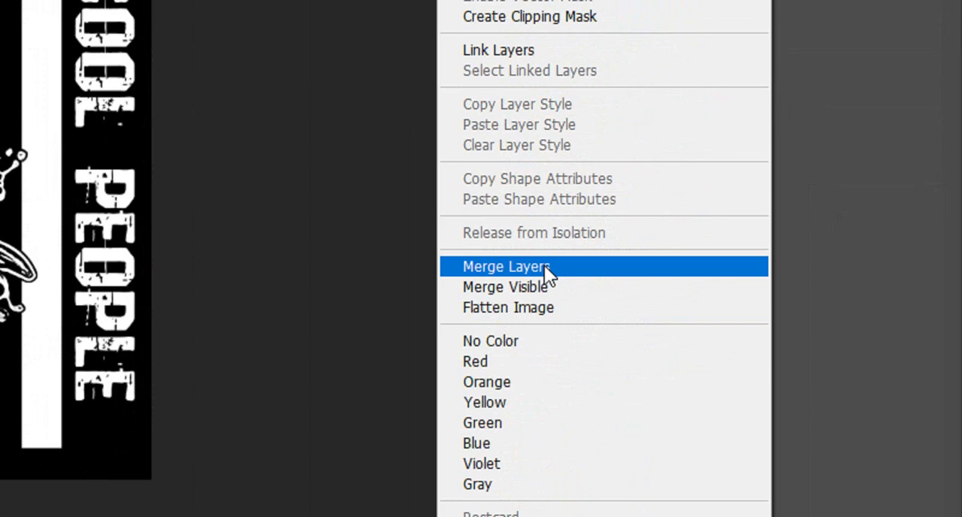
pyautogui.click(544, 266)
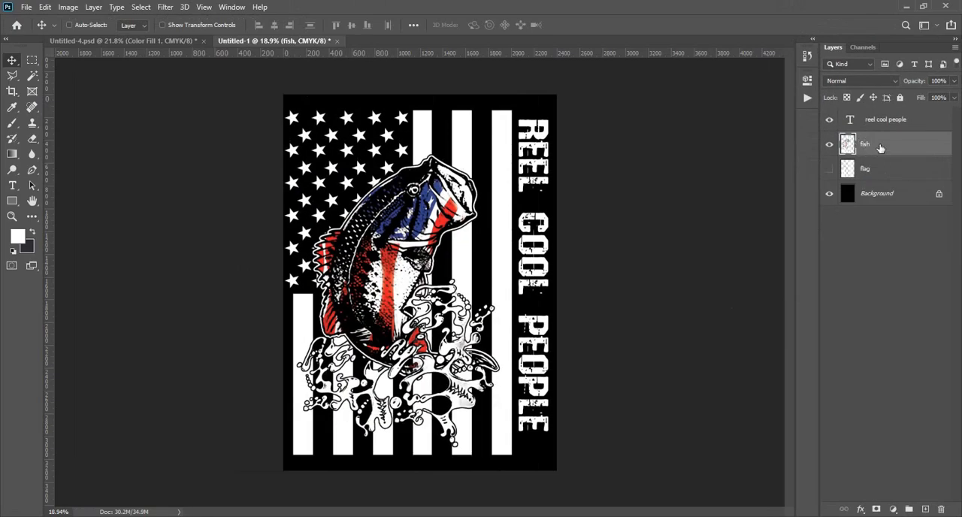
# - Rename the merged fish and flag layer as design
pyautogui.doubleClick(866, 144)
pyautogui.write('design')
pyautogui.press('Return')
# - Place the grunge texture file on the canvas as a layer above the design layer
pyautogui.hotkey('alt', 'Tab')
pyautogui.click(344, 350)
pyautogui.moveTo(452, 230); pyautogui.dragTo(455, 287)
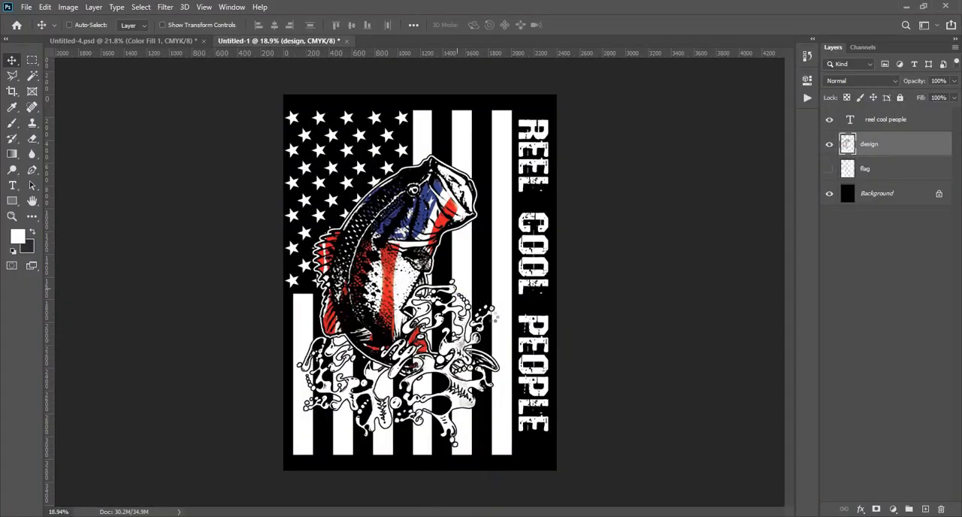
pyautogui.moveTo(455, 287); pyautogui.dragTo(455, 288)
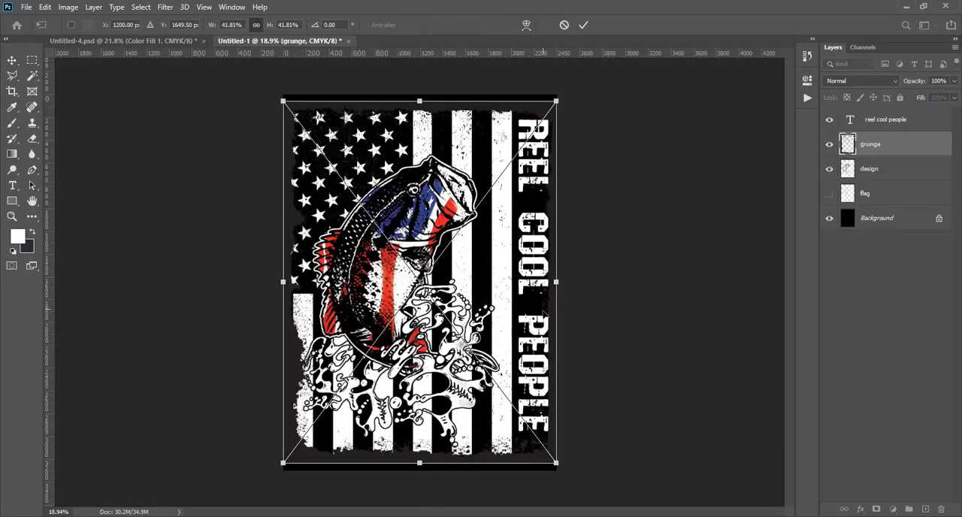
# - Fit the grunge texture over the flag at 34.95% width and 41.53% height, leaving the vertical text uncovered, and rasterize its layer
pyautogui.moveTo(556, 284); pyautogui.dragTo(513, 289)
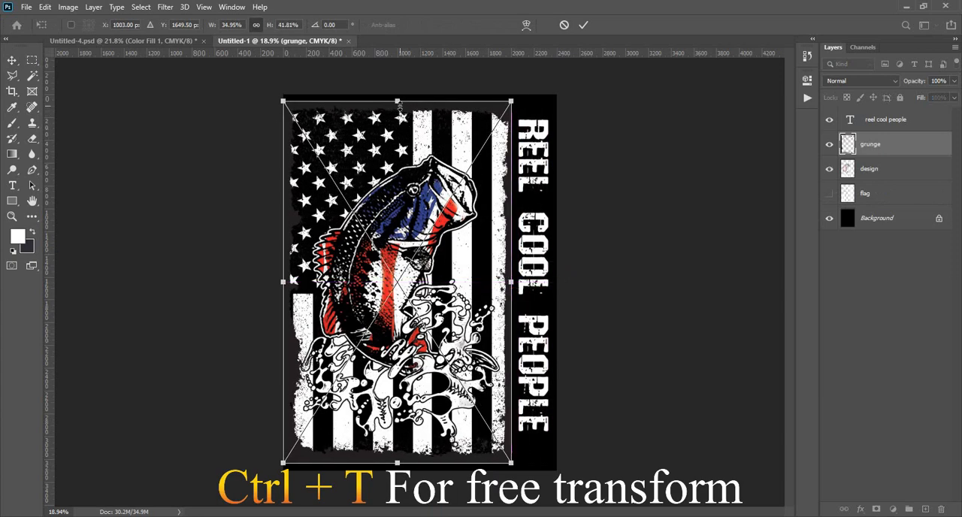
pyautogui.moveTo(399, 106); pyautogui.dragTo(400, 107)
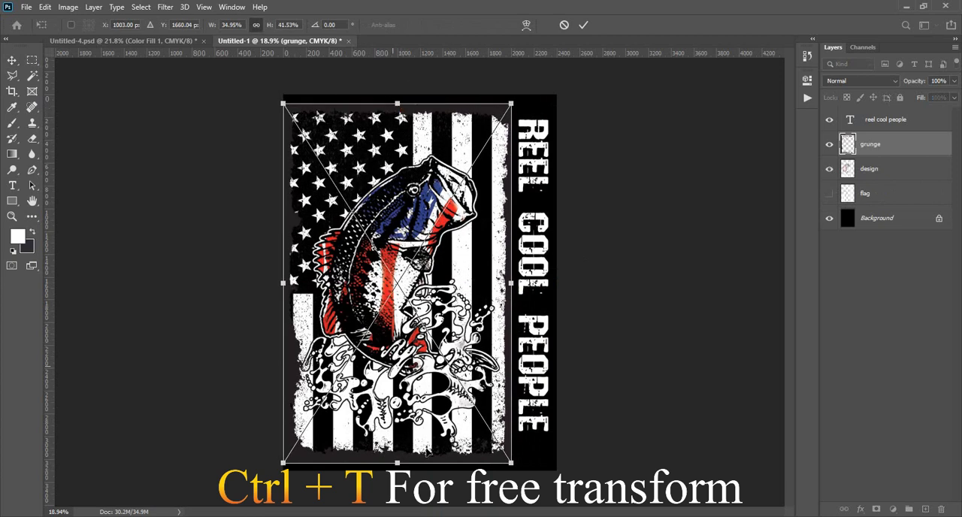
pyautogui.click(584, 24)
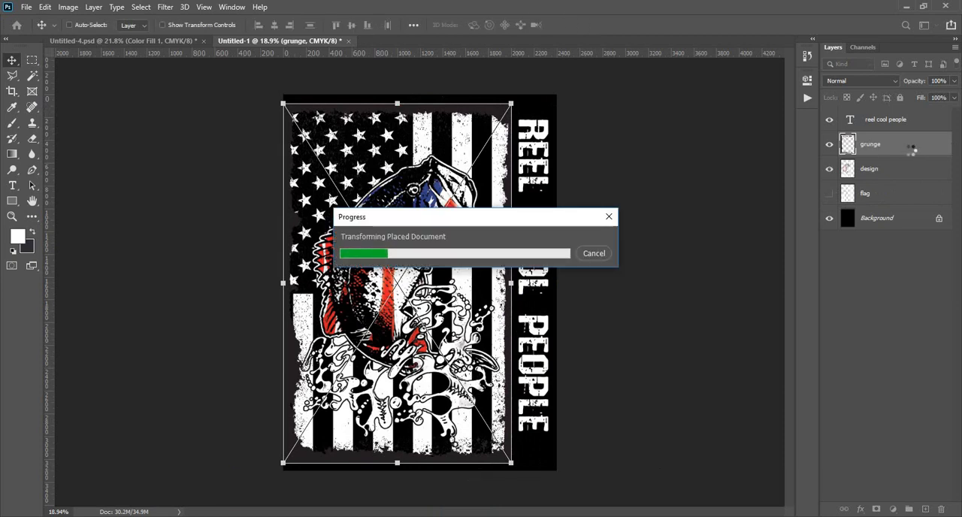
pyautogui.rightClick(873, 148)
pyautogui.click(736, 218)
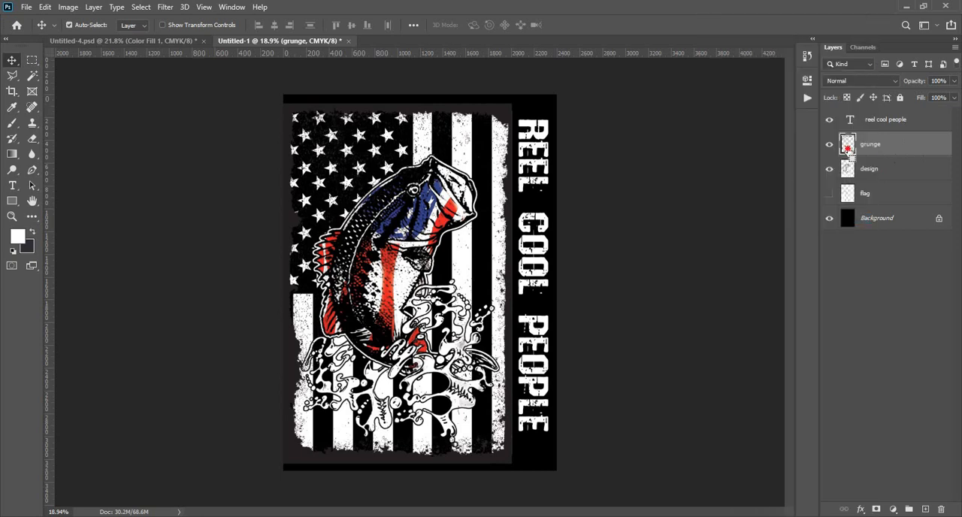
# - Cut the grunge texture's shape out of the design layer using the texture as a selection, and delete the grunge layer
pyautogui.keyDown('ctrl'); pyautogui.click(847, 148); pyautogui.keyUp('ctrl')
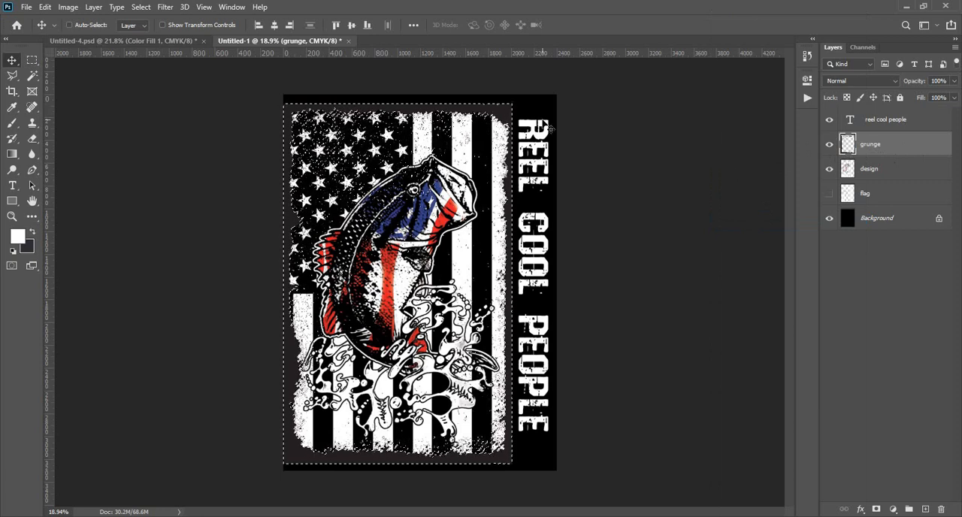
pyautogui.click(899, 172)
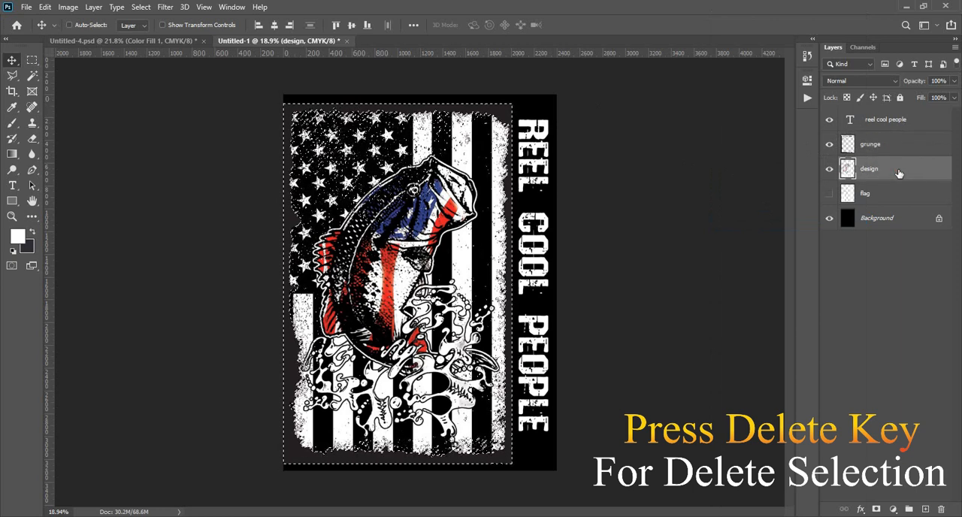
pyautogui.click(145, 8)
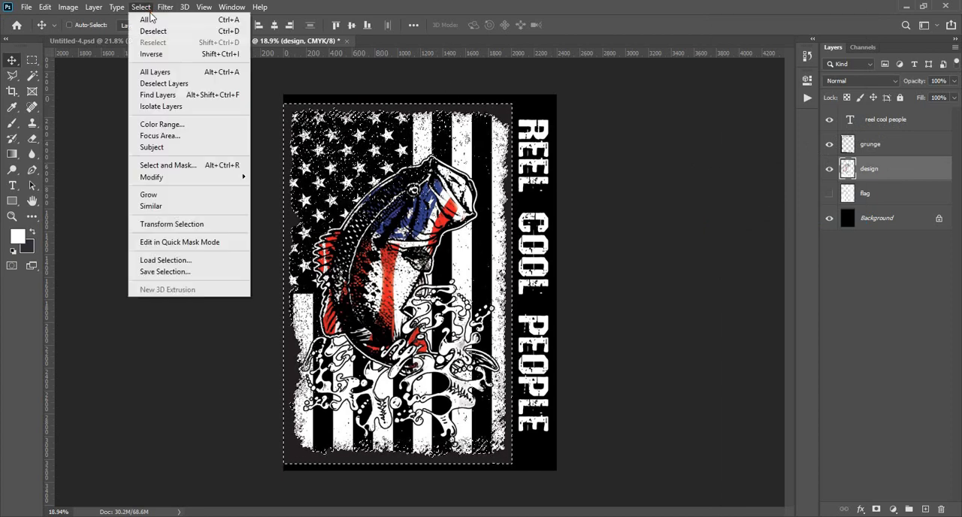
pyautogui.click(152, 31)
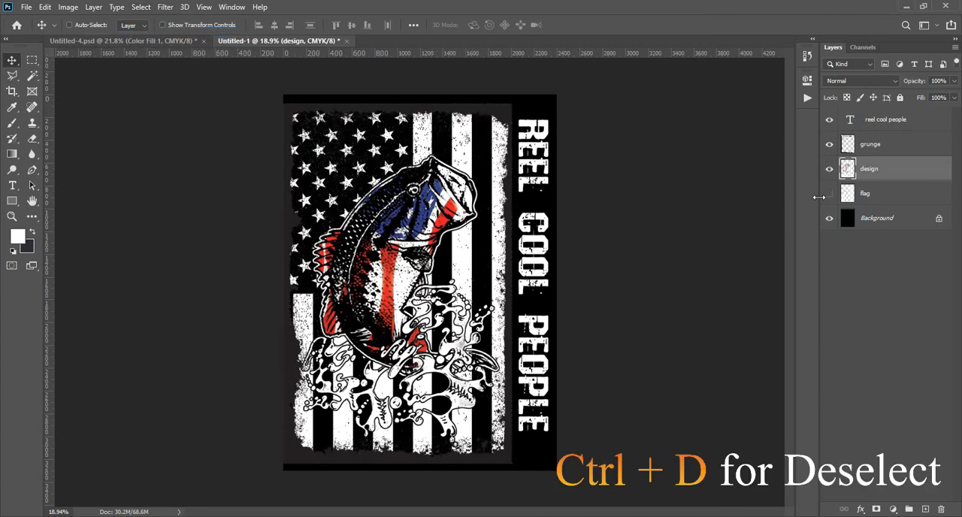
pyautogui.click(908, 148)
pyautogui.press('Delete')
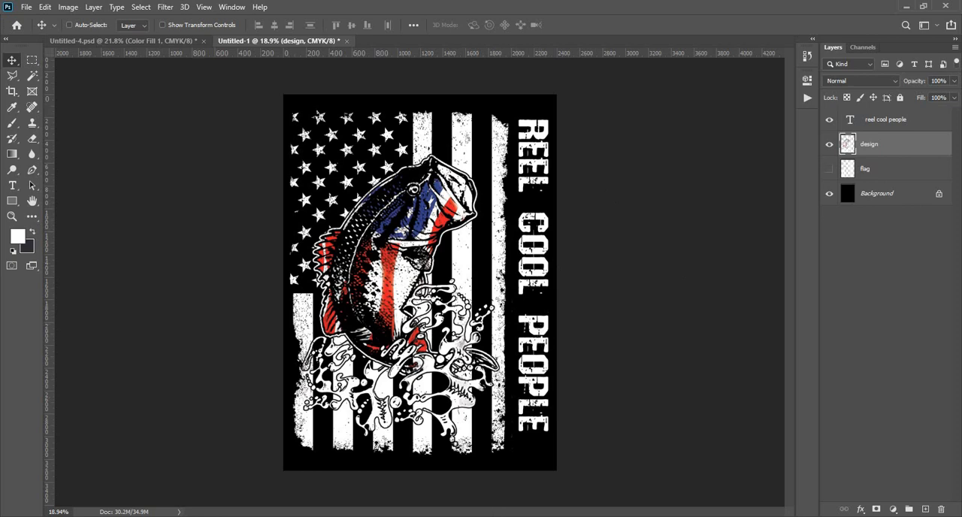
# - Switch to the browser to view the GFX Classes Facebook group page and return to Photoshop
pyautogui.hotkey('alt', 'Tab')
pyautogui.click(64, 8)
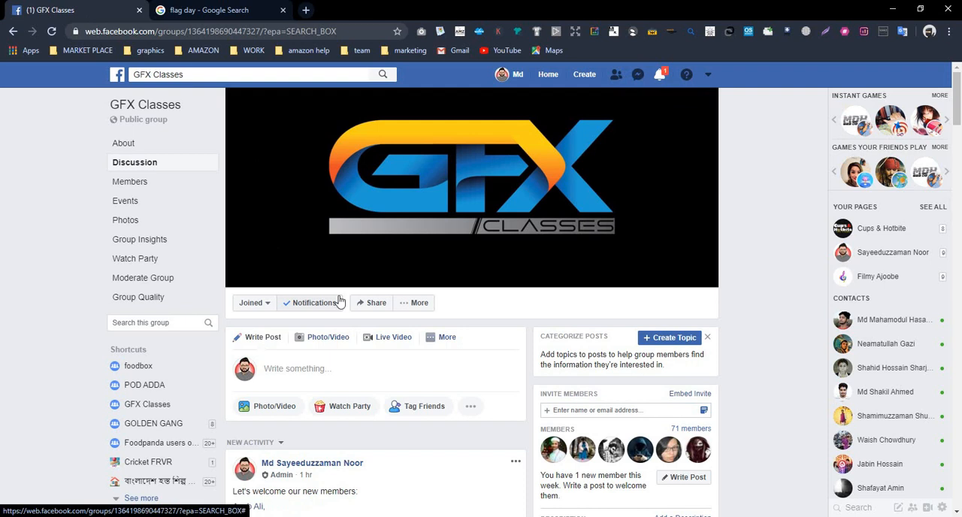
pyautogui.hotkey('alt', 'Tab')
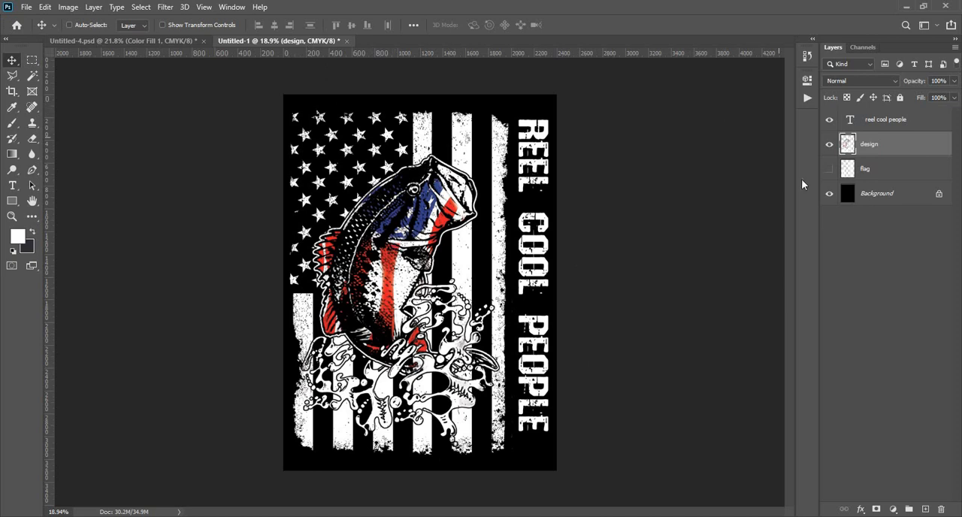
# - Hide the black Background layer and set up an Export As of the design in PNG format with transparency
pyautogui.click(829, 194)
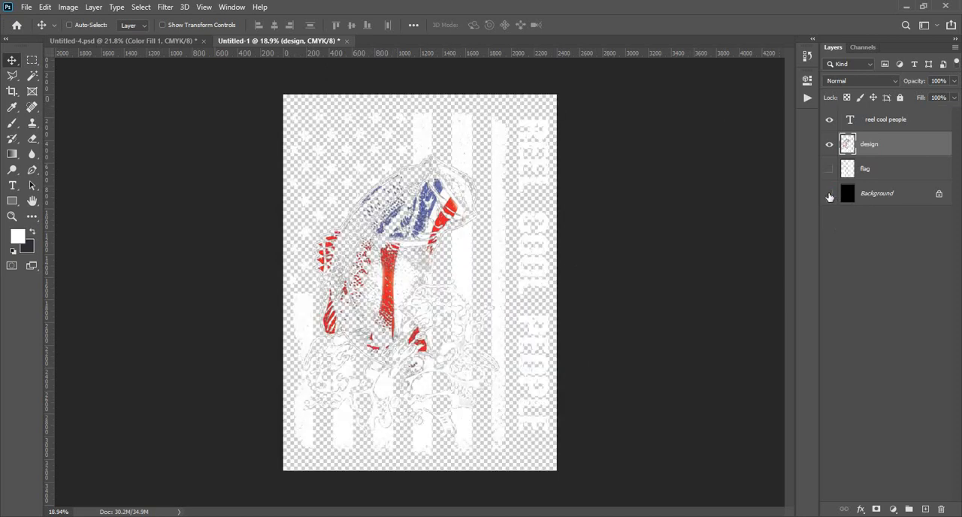
pyautogui.click(25, 7)
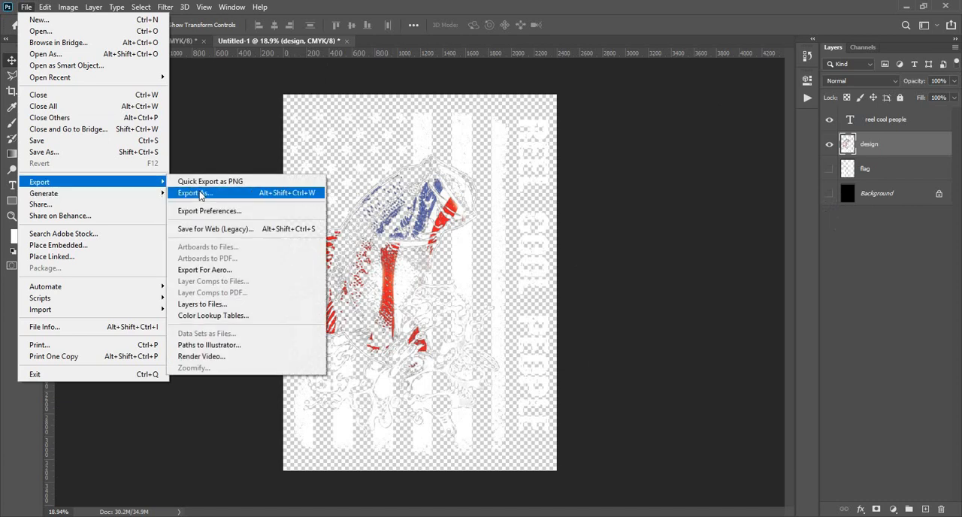
pyautogui.click(200, 193)
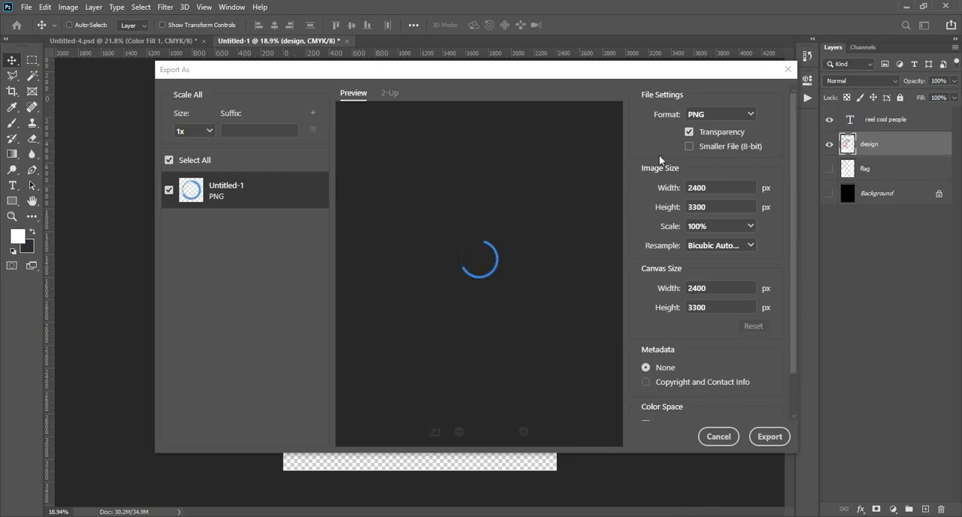
pyautogui.click(744, 116)
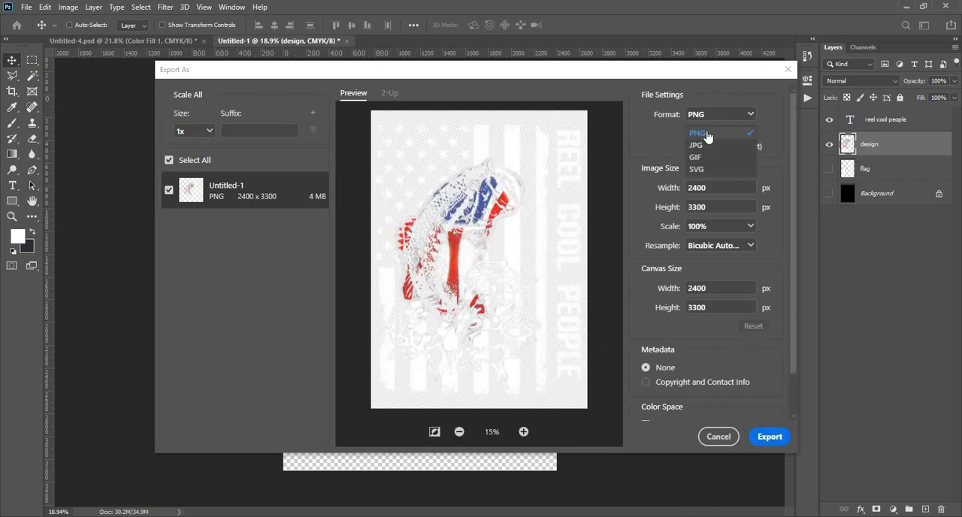
pyautogui.click(707, 135)
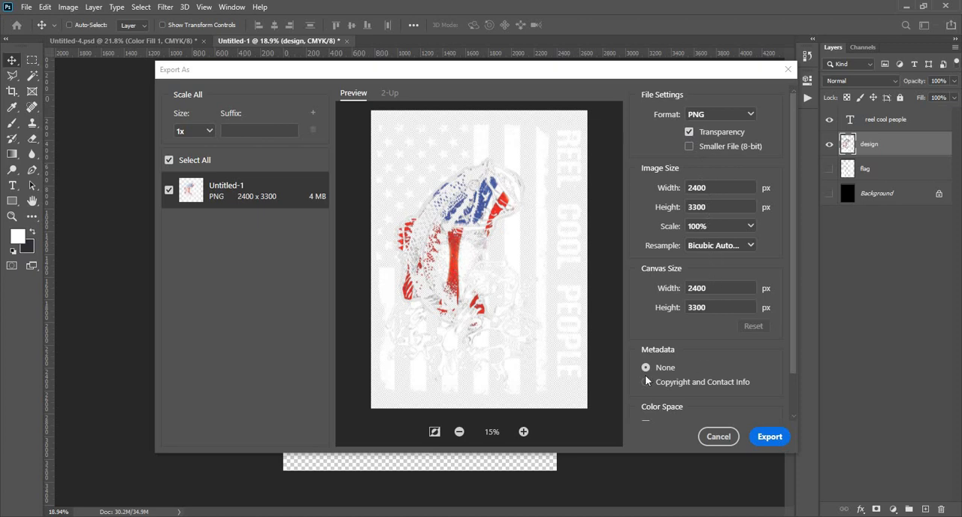
# - Turn off Convert to sRGB and export the image to the Desktop as Untitled-1
pyautogui.scroll(-2, 649, 381)
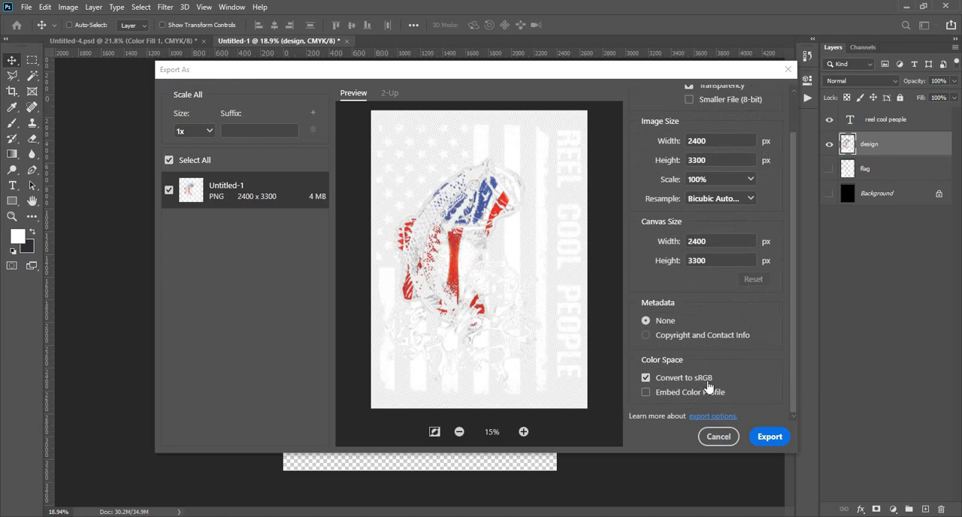
pyautogui.click(646, 379)
pyautogui.click(769, 439)
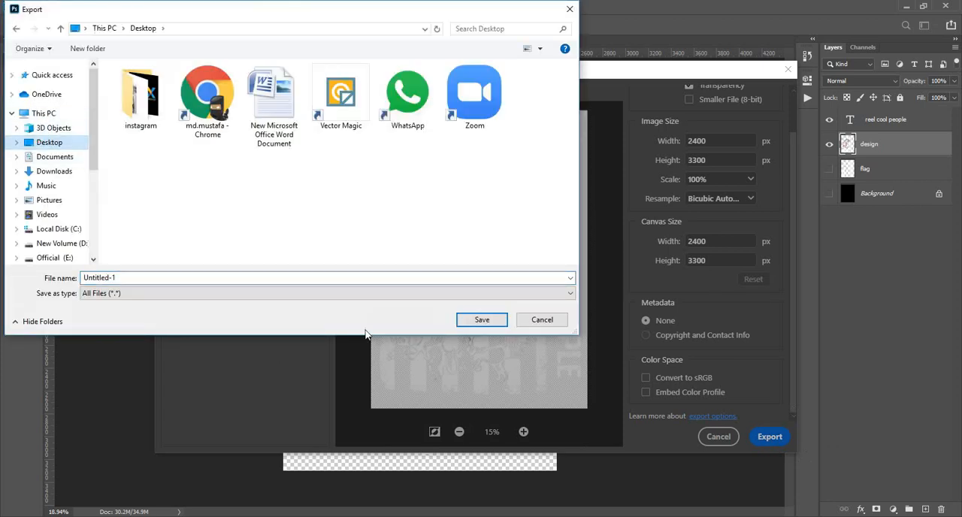
pyautogui.click(493, 321)
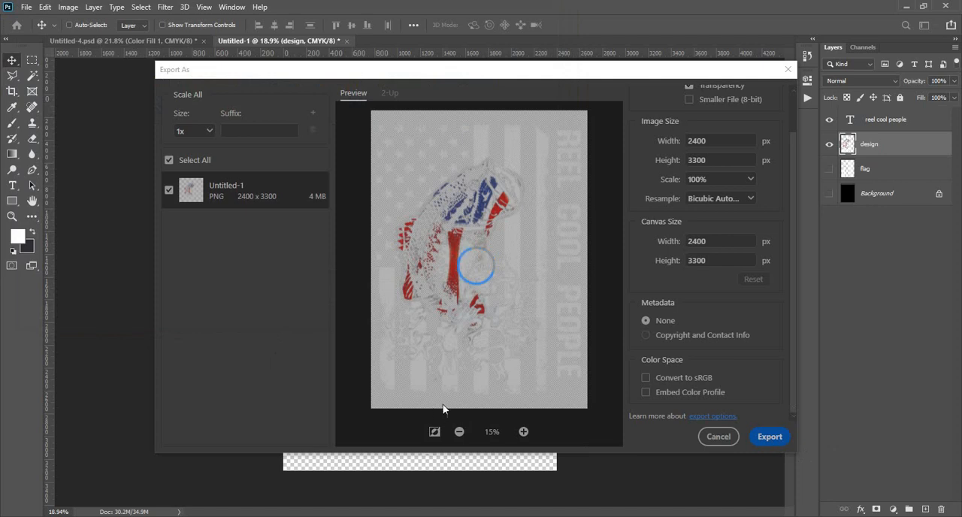